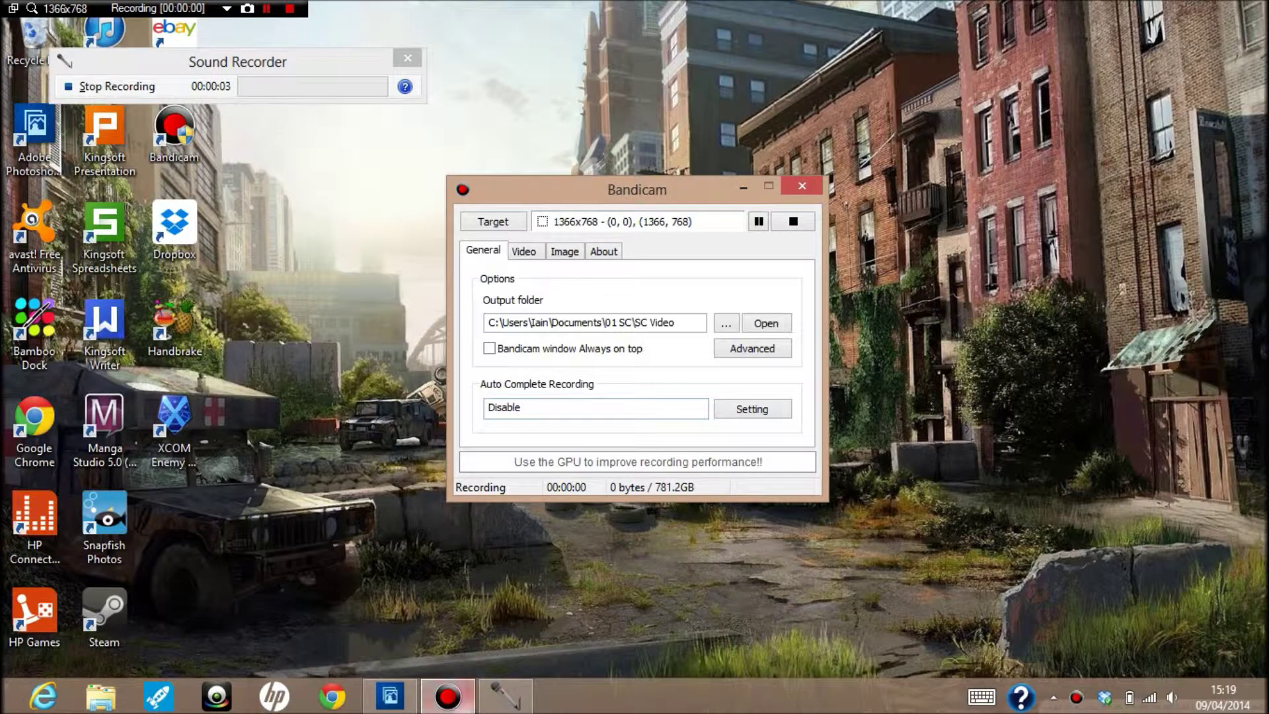
- Bring the Photoshop Elements editor to the front from the taskbar
click(389, 696)
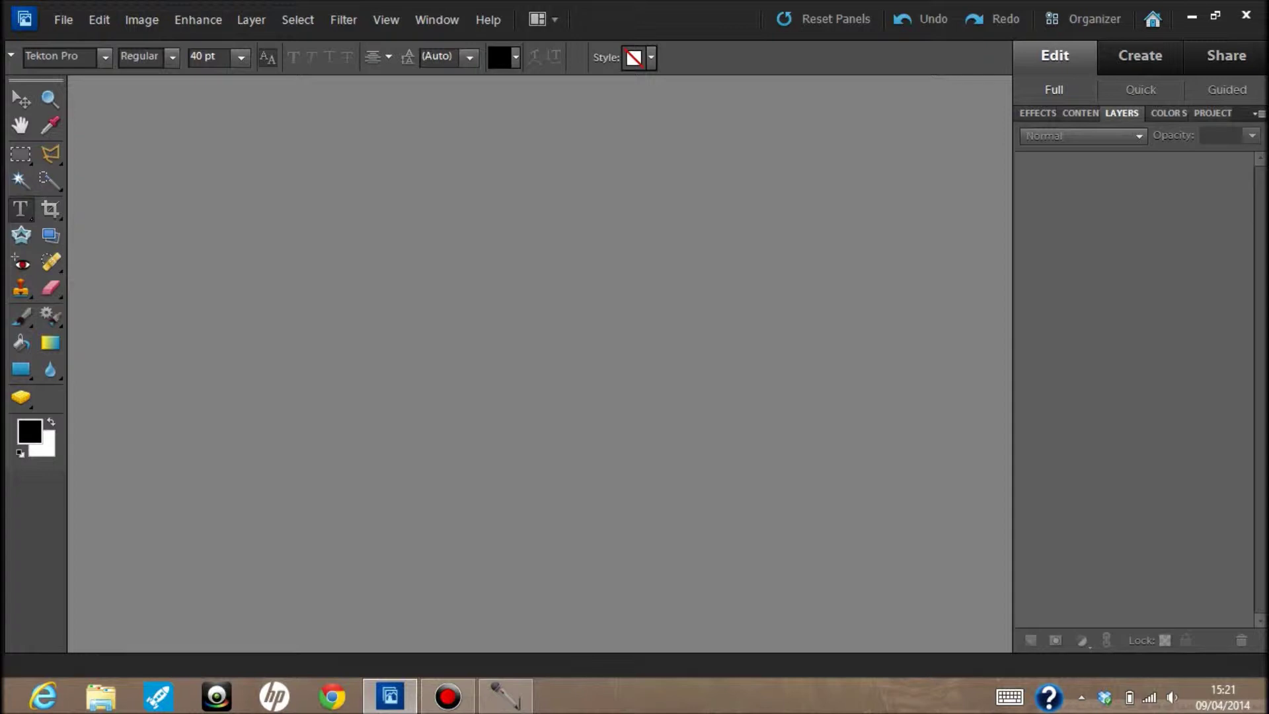
- Open the File menu to reach the new-file options
key(alt+f)
- Start a new blank file named 'Template' and enter a width of 9500
key(Right)
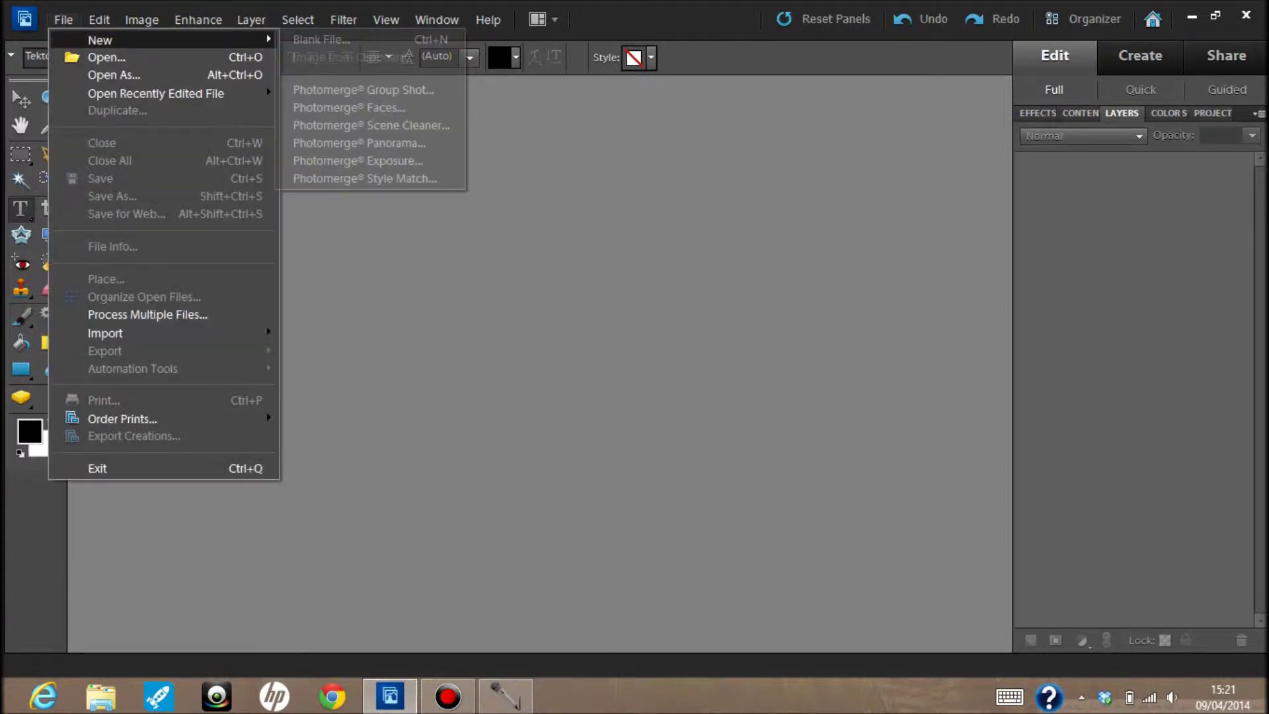
key(Return)
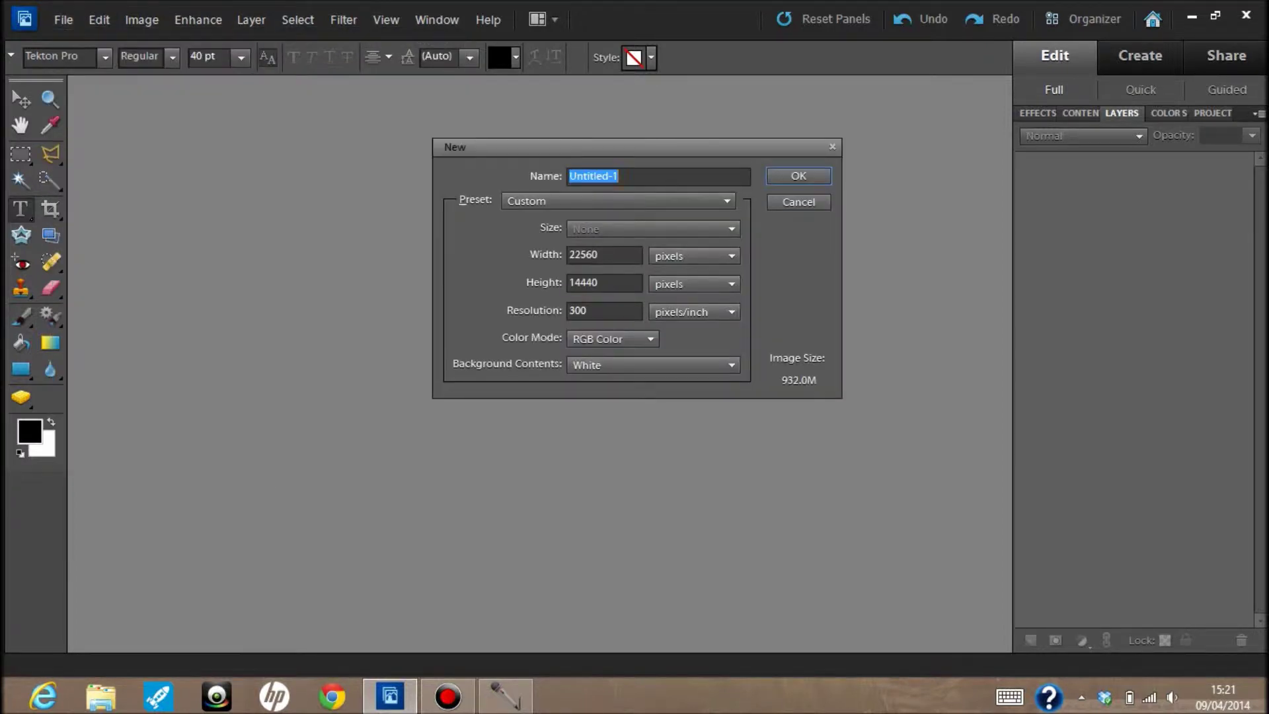
text(Template)
double_click(583, 254)
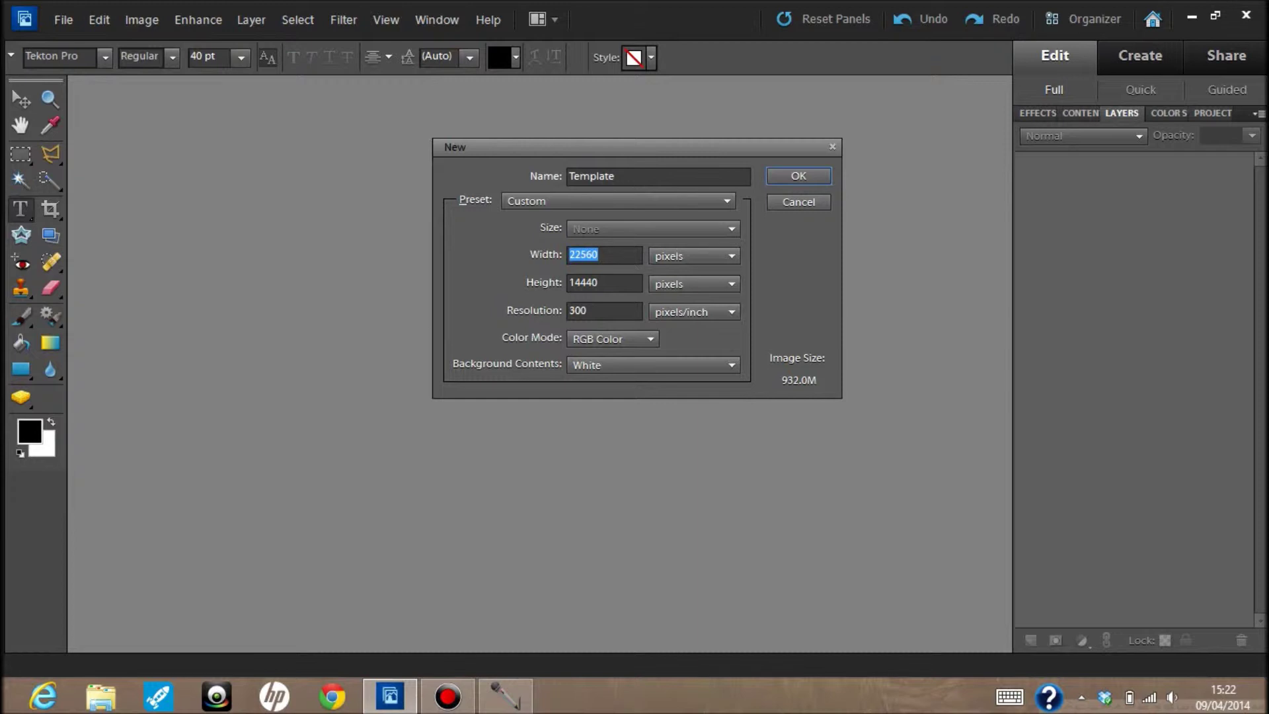
text(9500)
- Set height to 4750 px, keep RGB Color, and create the Template document
key(Tab)
text(4750)
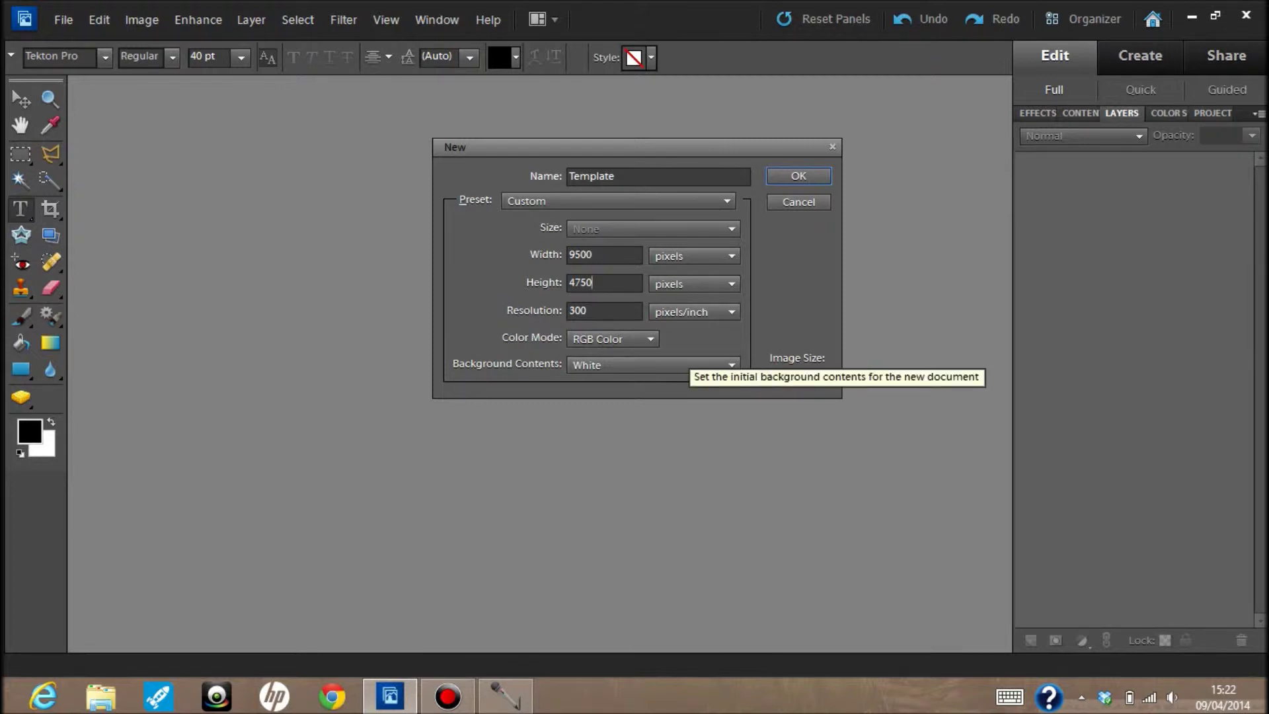
click(612, 338)
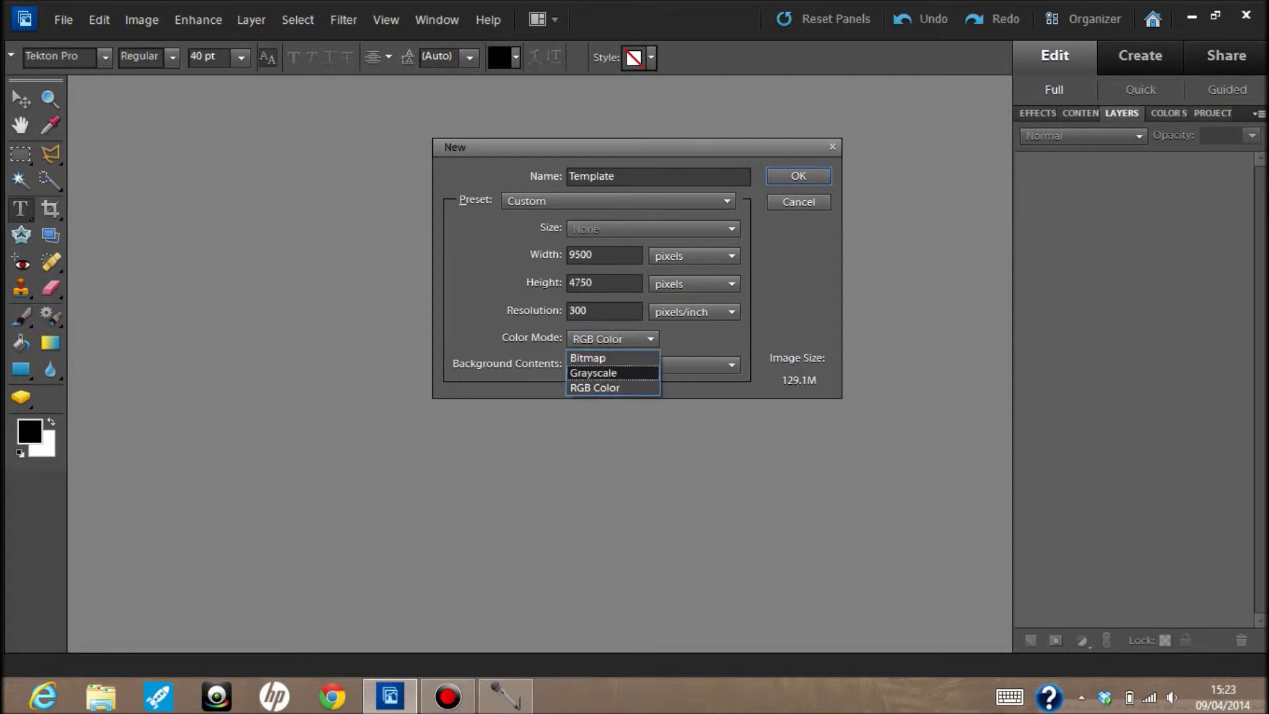
key(Escape)
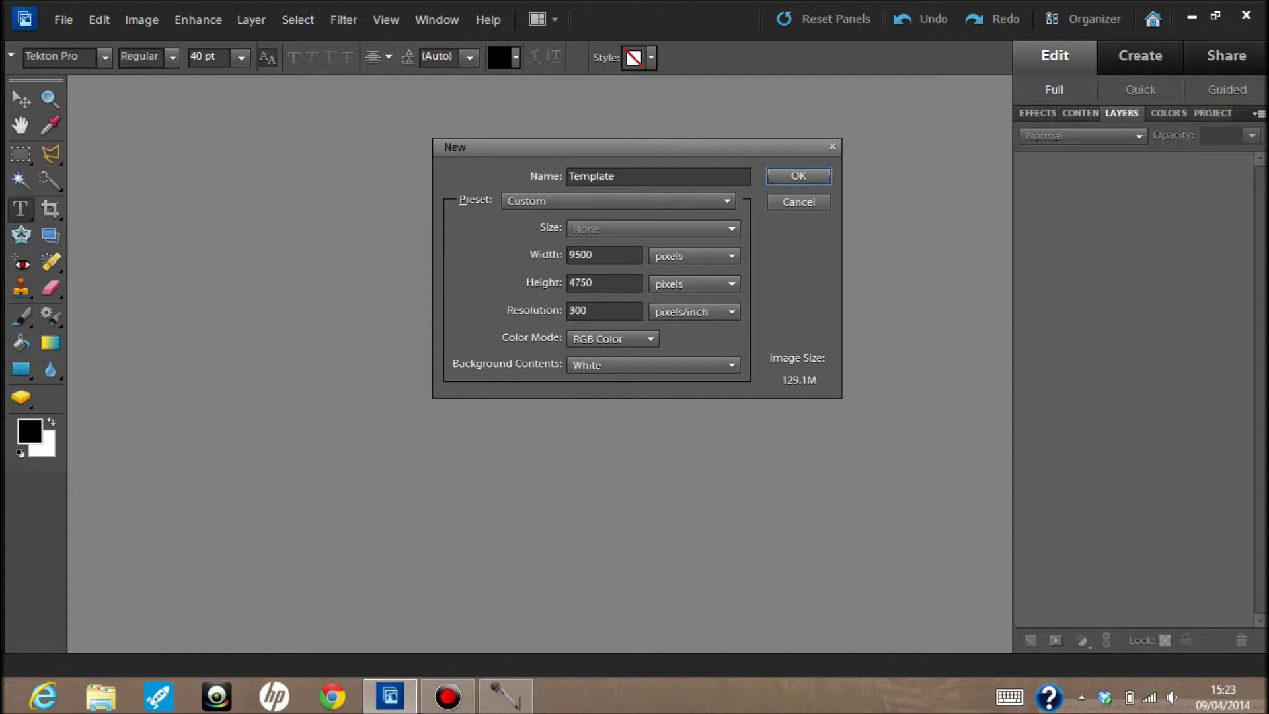
key(Return)
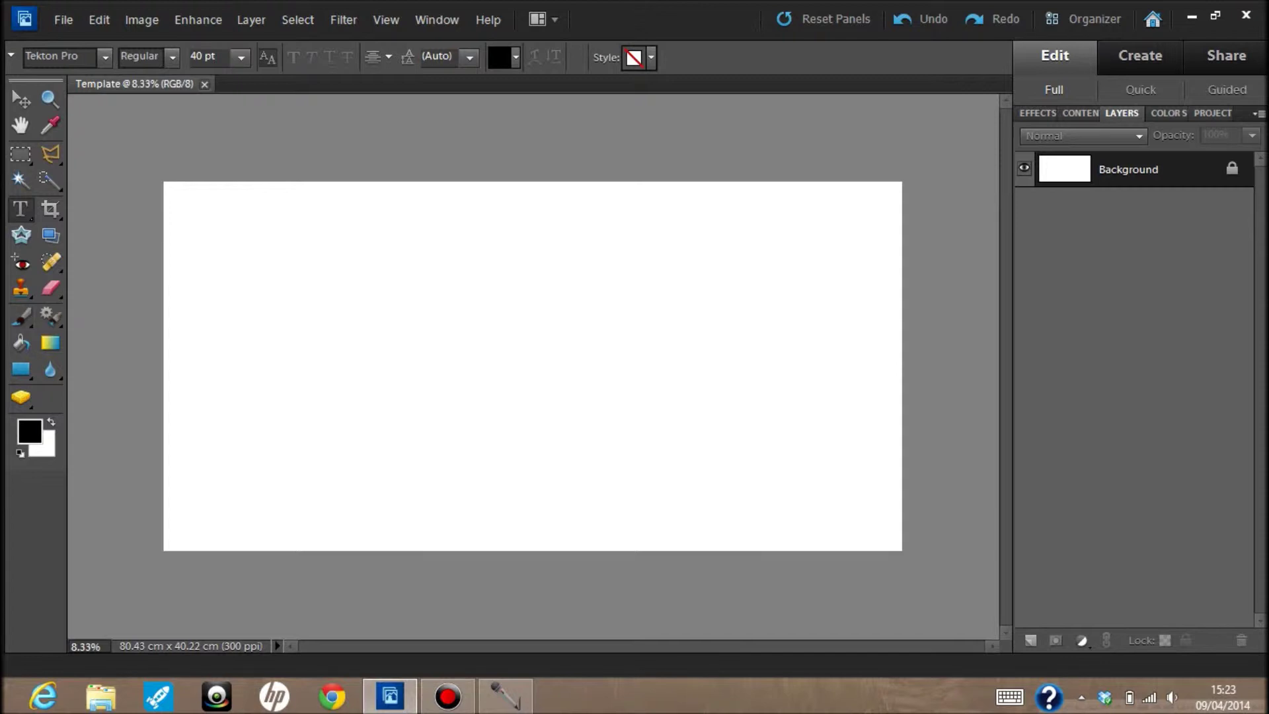
- Add Layer 1, brush two test strokes, undo one, and paint a line across the top
key(ctrl+shift+alt+n)
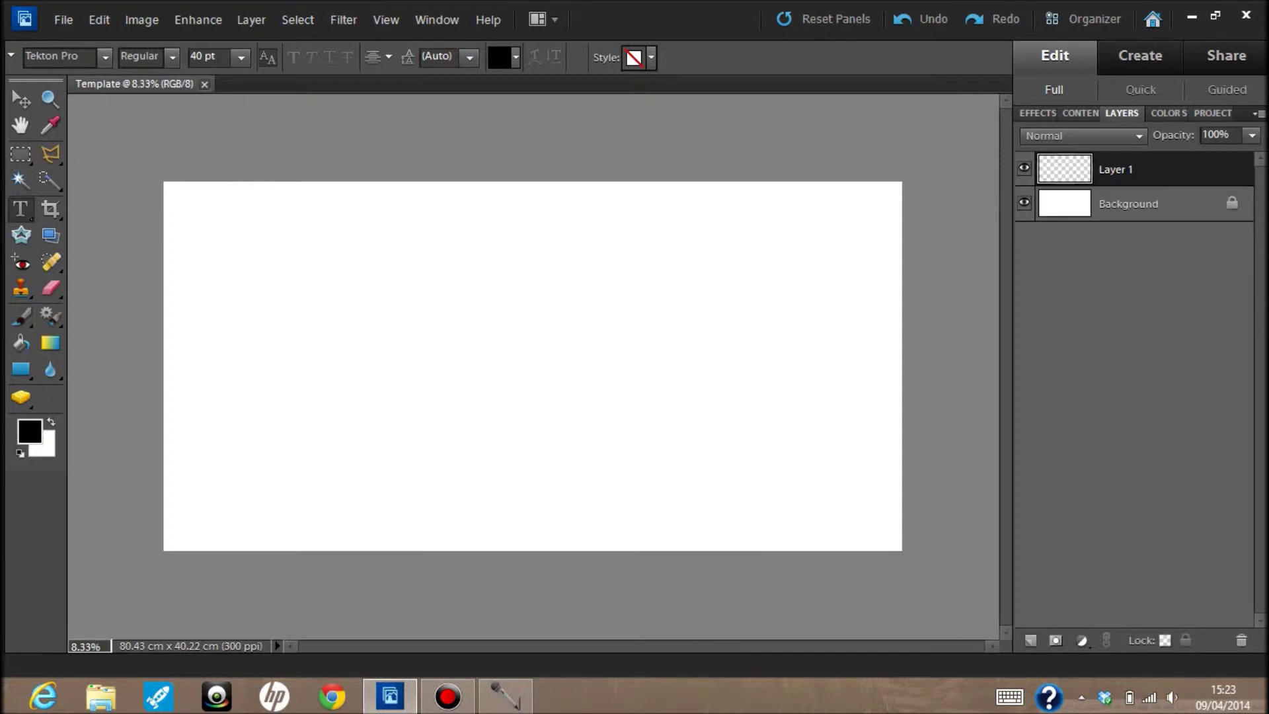
key(b)
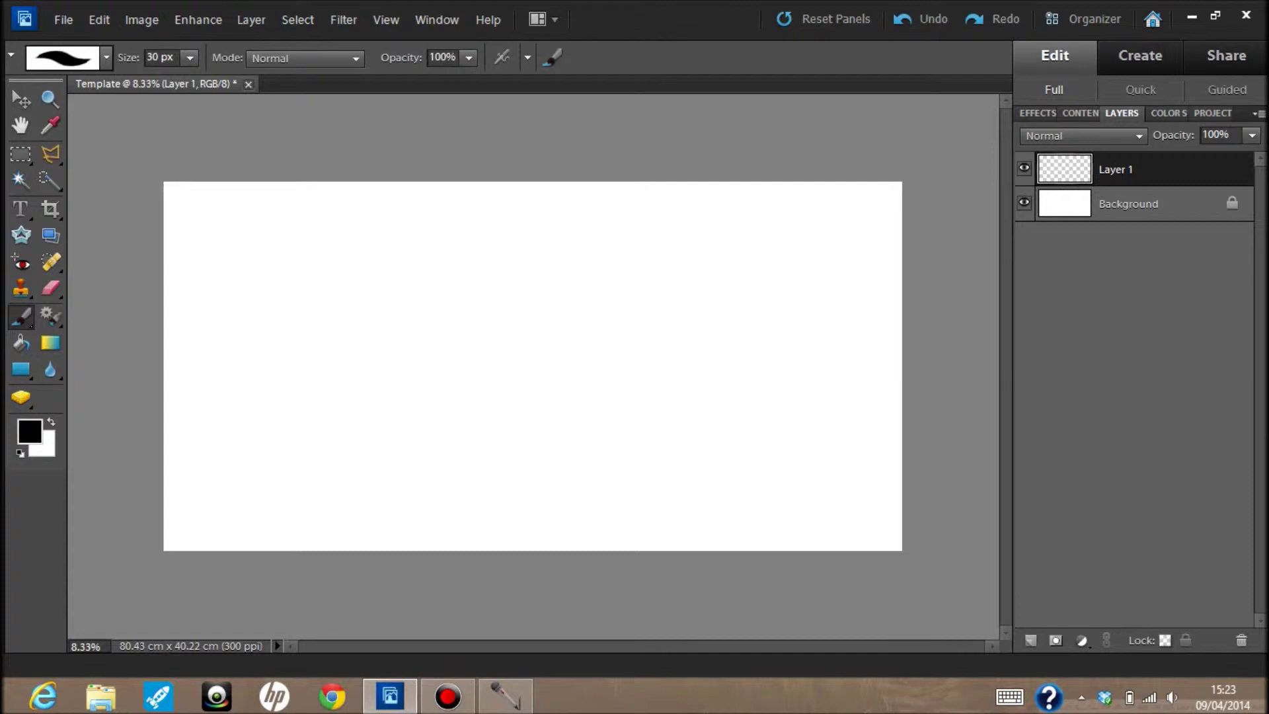
drag(212, 334, 744, 296)
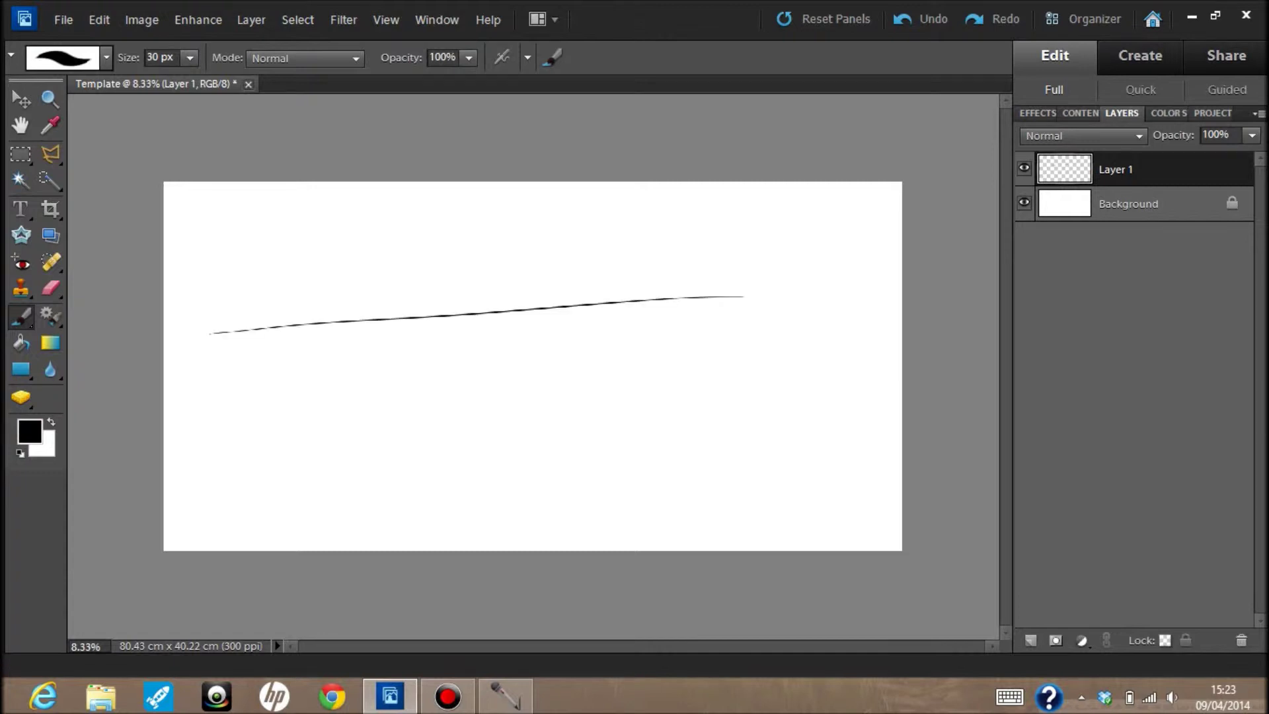
drag(259, 412, 744, 416)
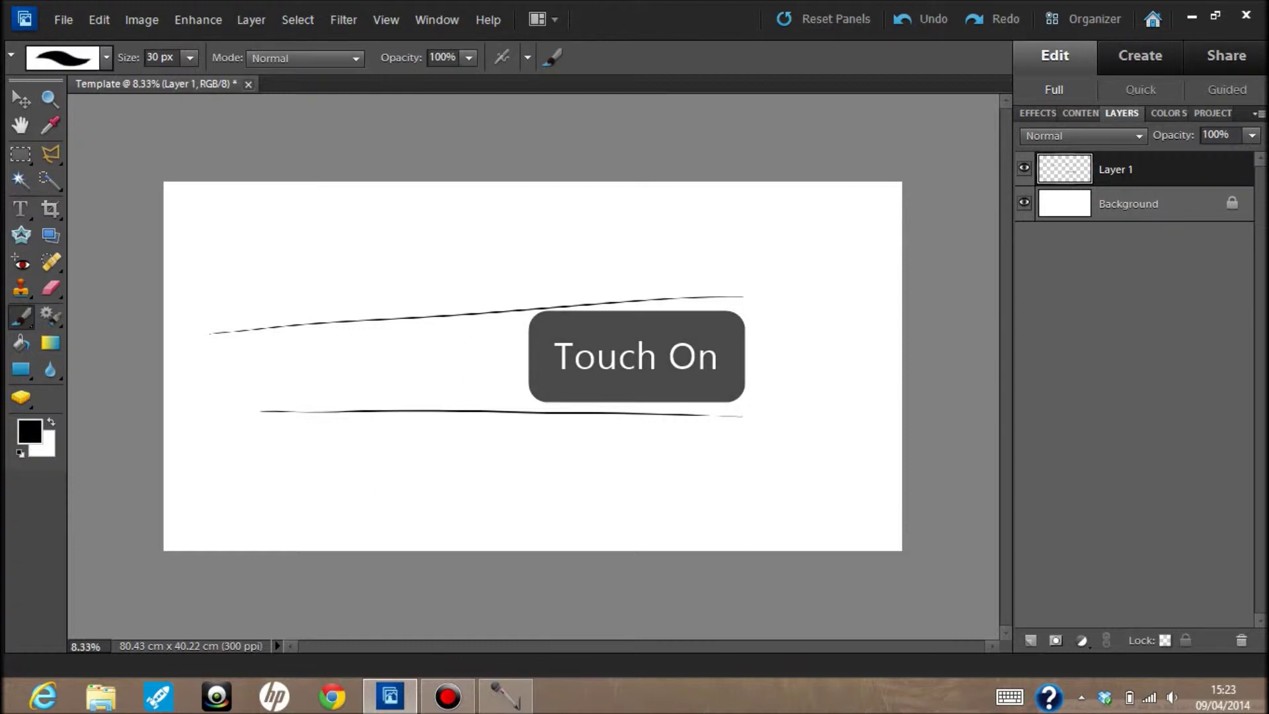
key(ctrl+z)
key(ctrl+z)
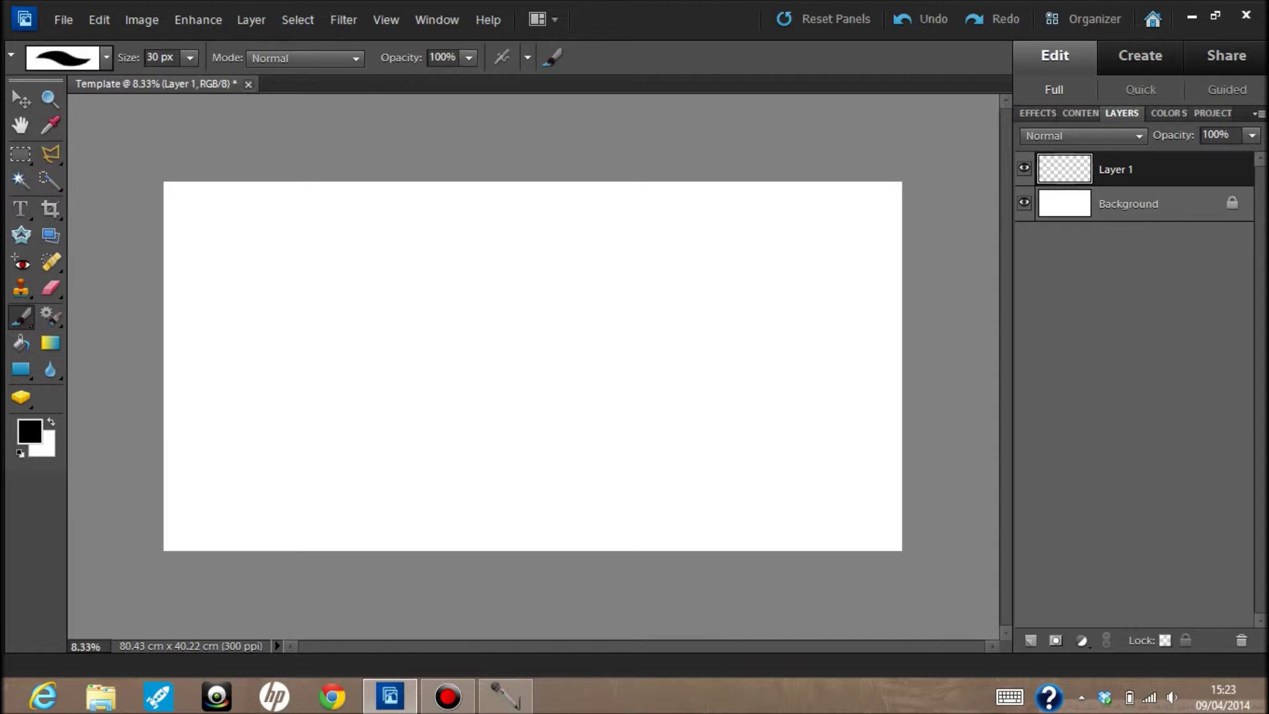
drag(164, 196, 902, 196)
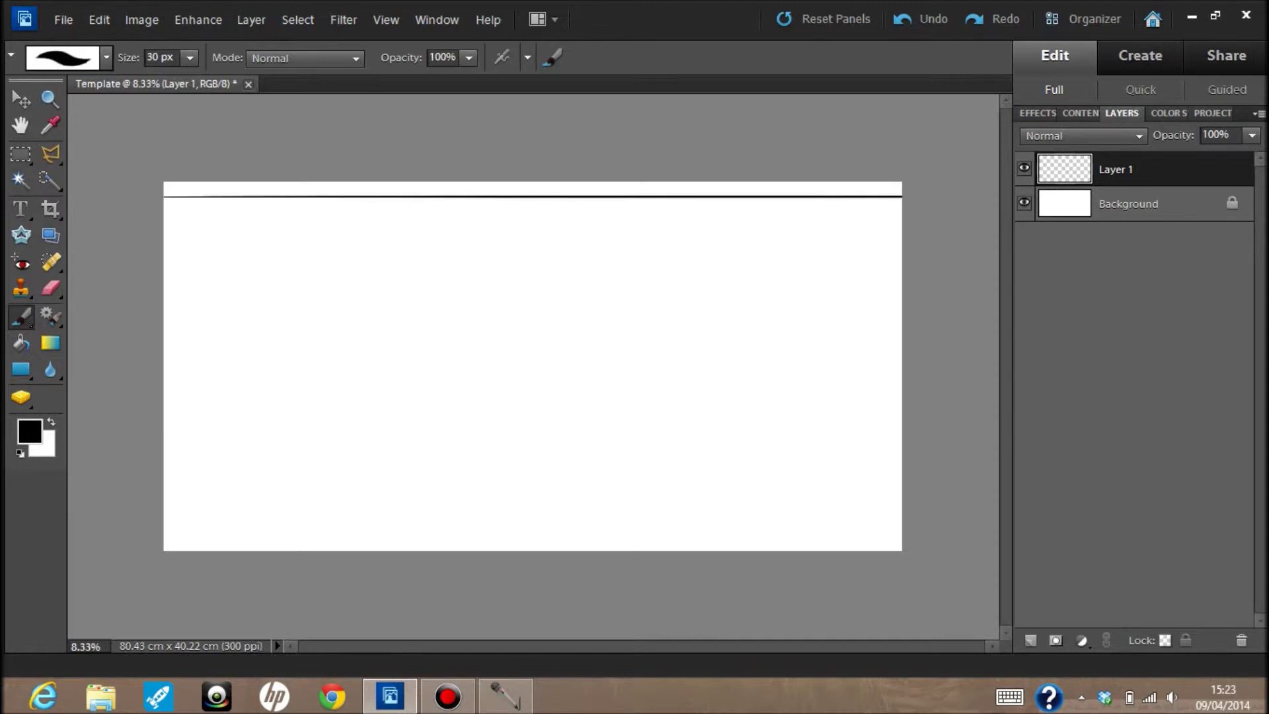
- Rule the outer border's top, bottom, right and left lines, undoing stray strokes
drag(180, 186, 180, 551)
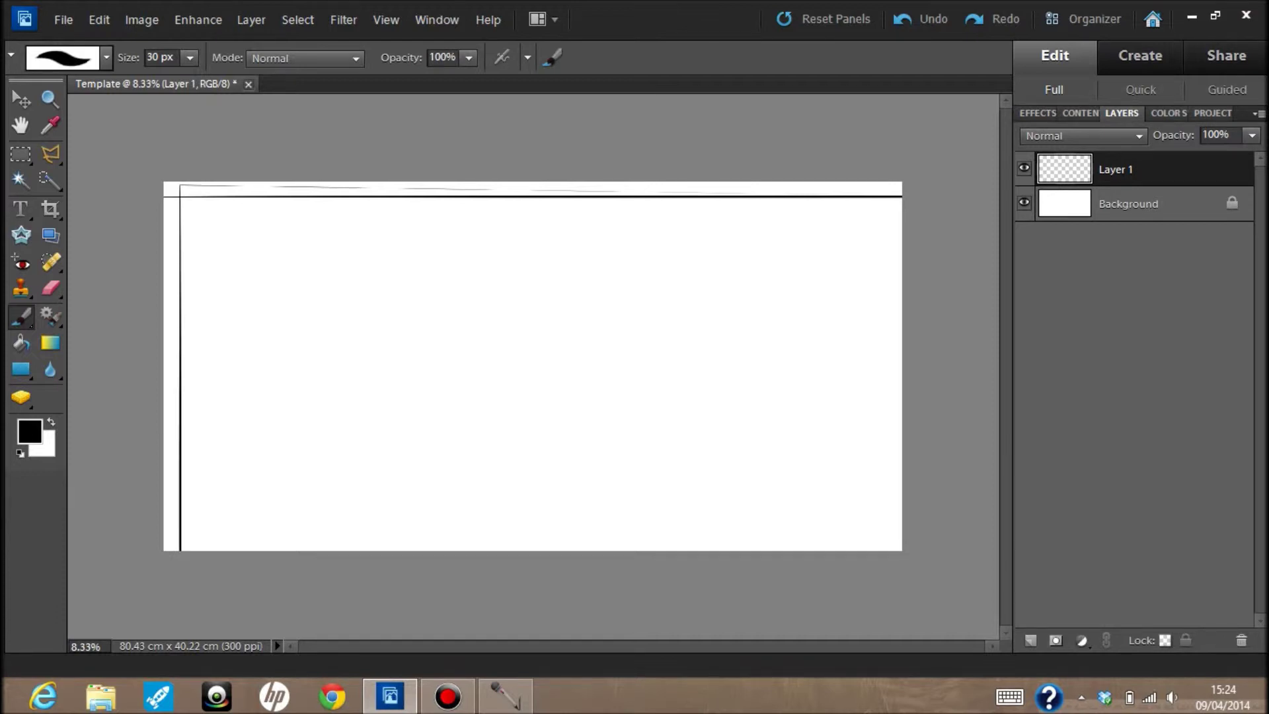
drag(183, 550, 582, 217)
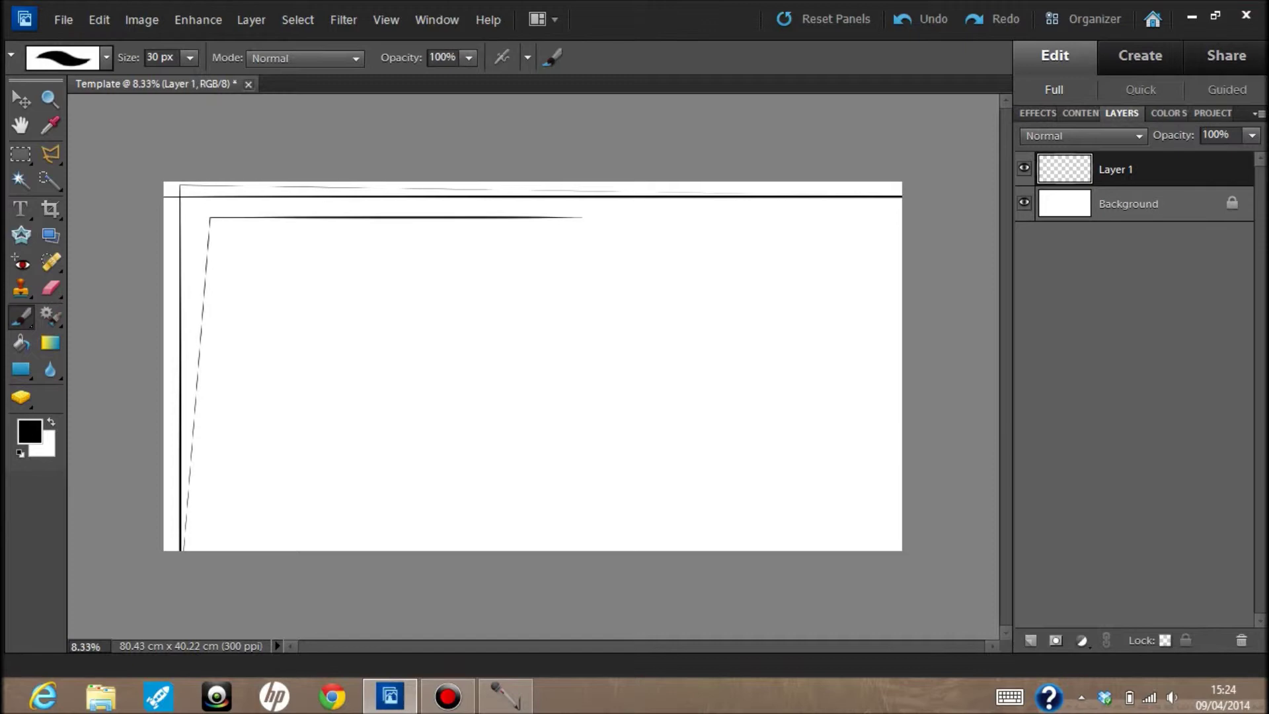
key(ctrl+z)
key(ctrl+z)
key(ctrl+z)
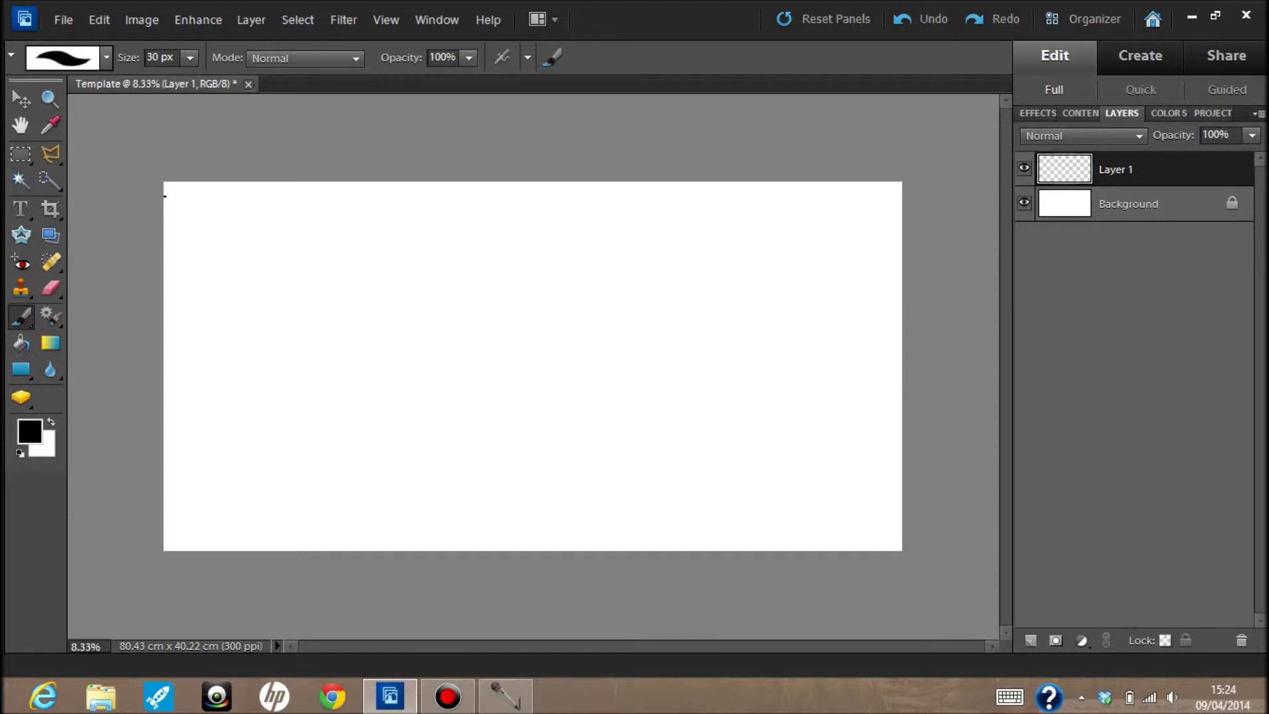
drag(165, 196, 902, 196)
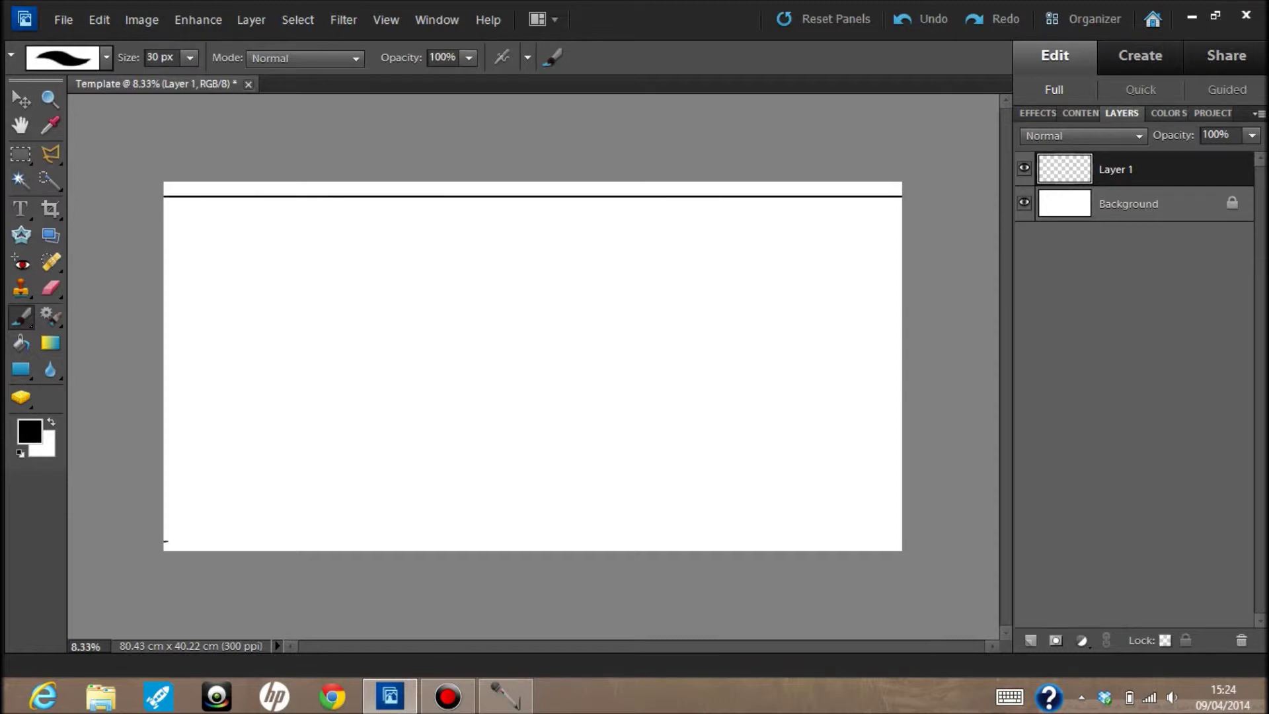
drag(166, 541, 902, 542)
drag(887, 189, 887, 551)
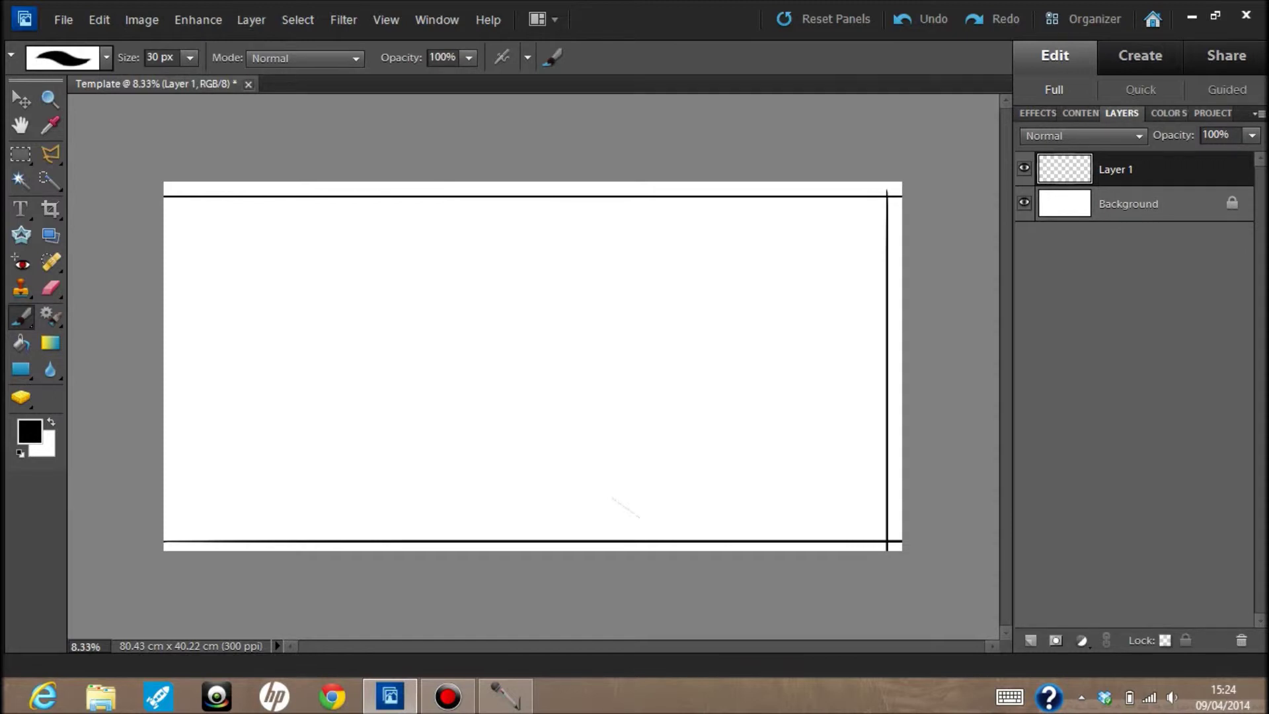
drag(176, 188, 176, 551)
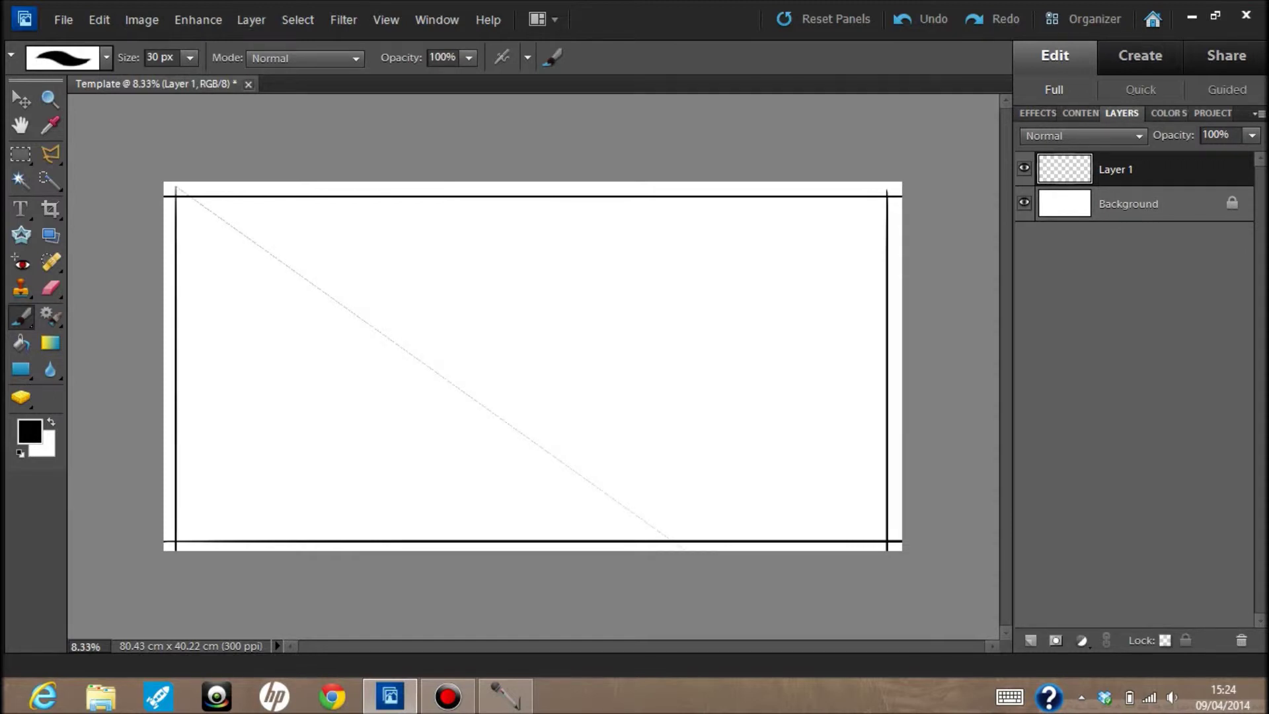
key(ctrl+z)
drag(176, 186, 175, 550)
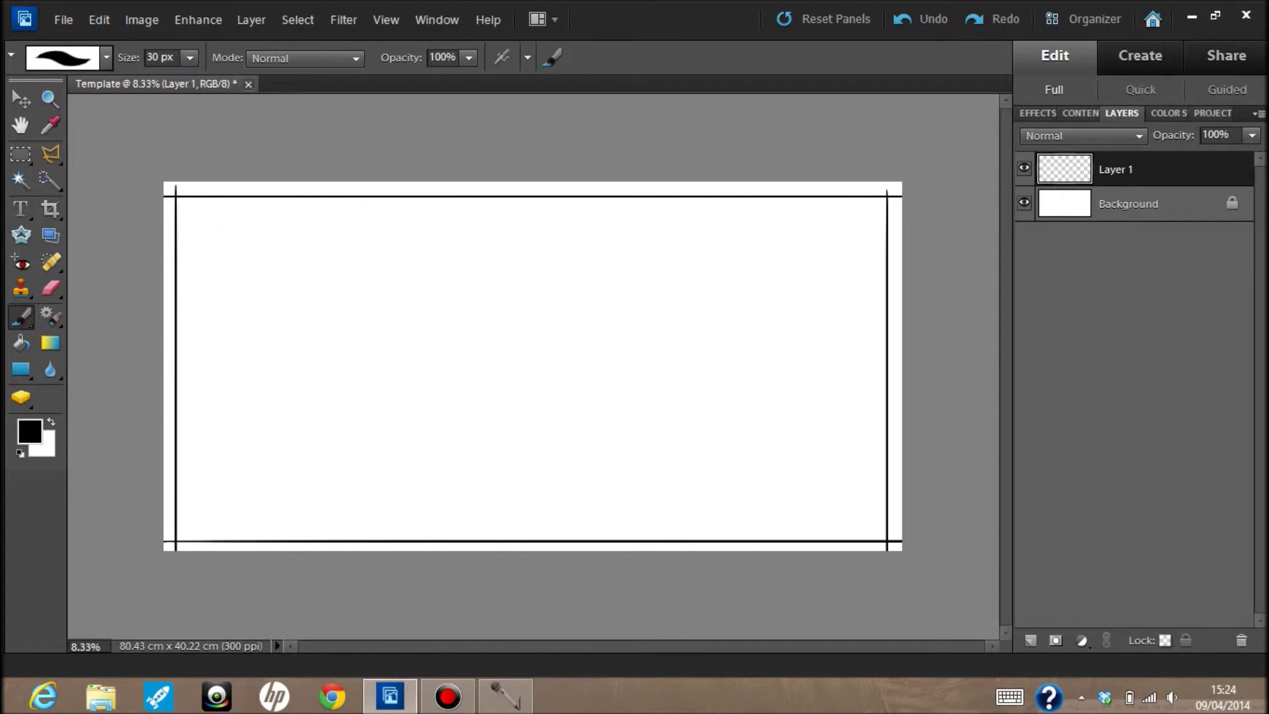
- Paint four vertical divider lines separating the three panels
drag(408, 182, 409, 551)
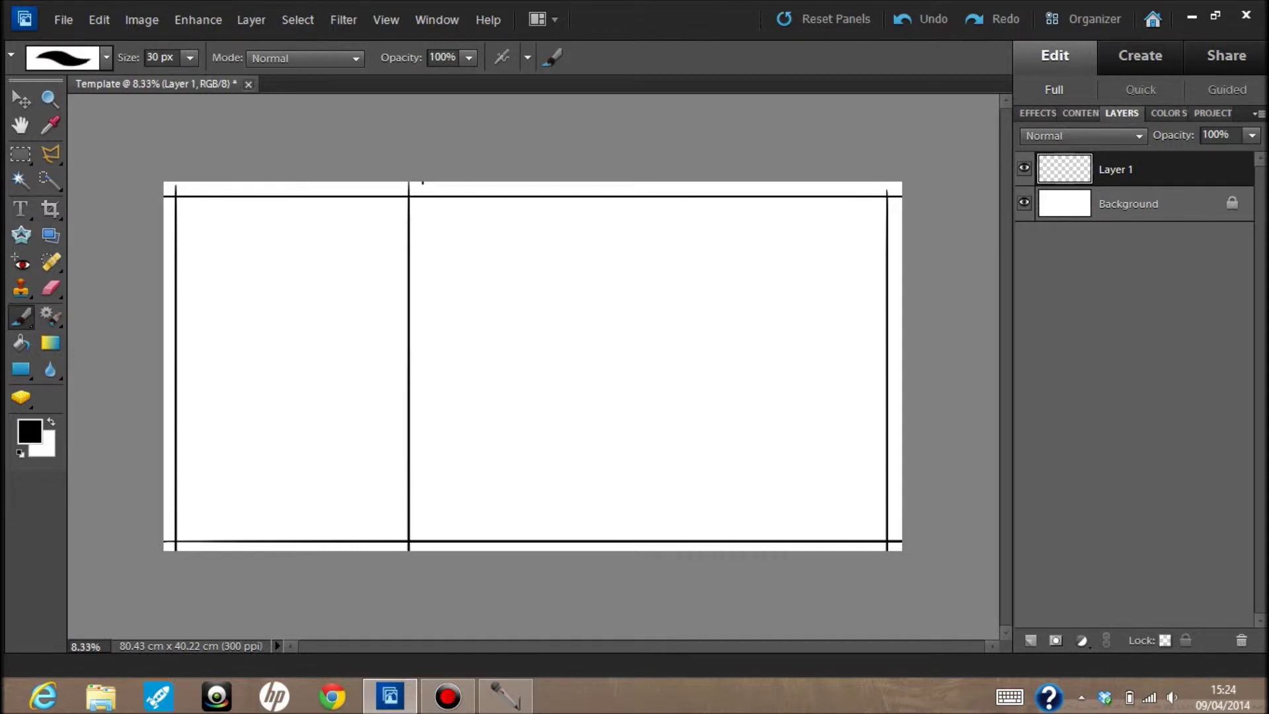
drag(423, 183, 423, 551)
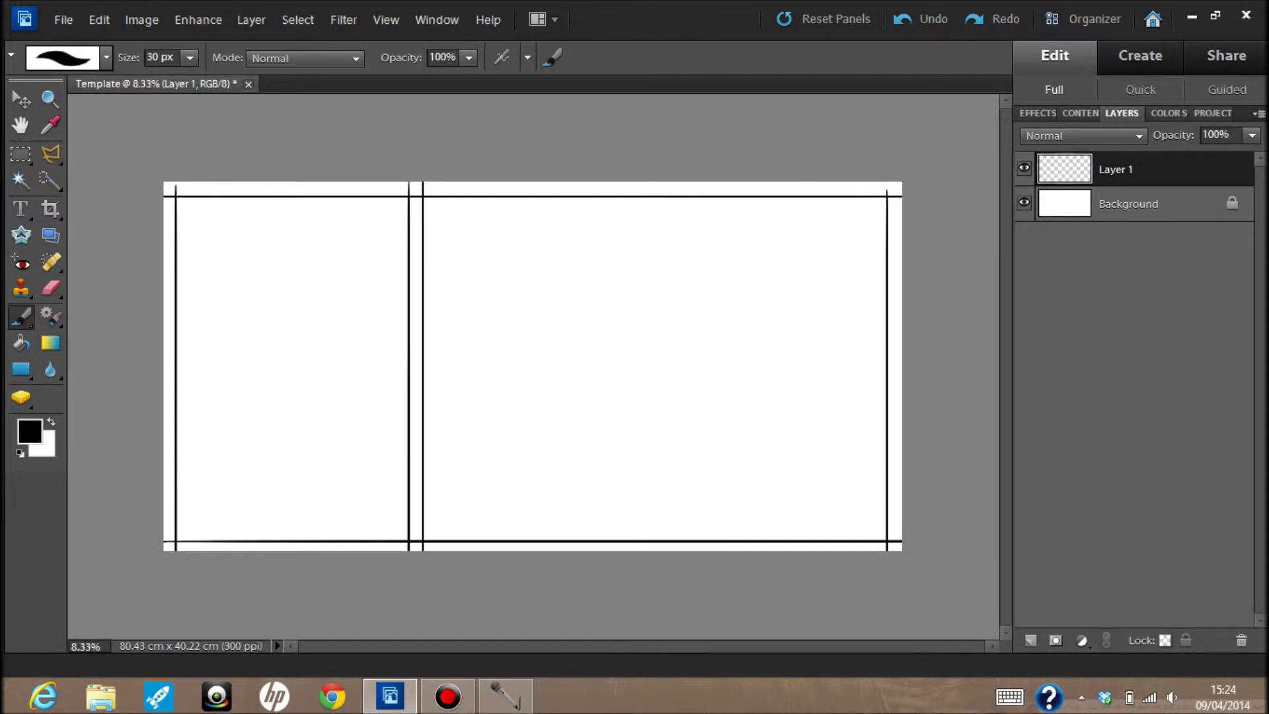
drag(656, 182, 656, 552)
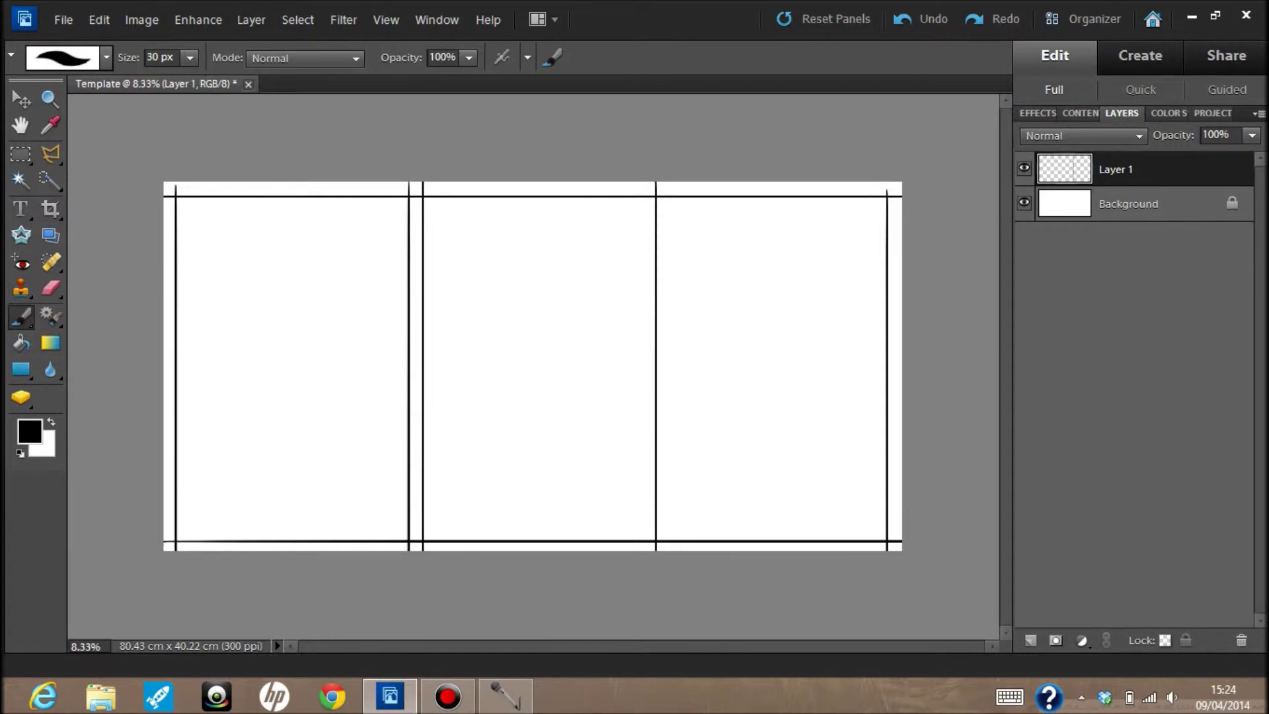
drag(668, 183, 668, 551)
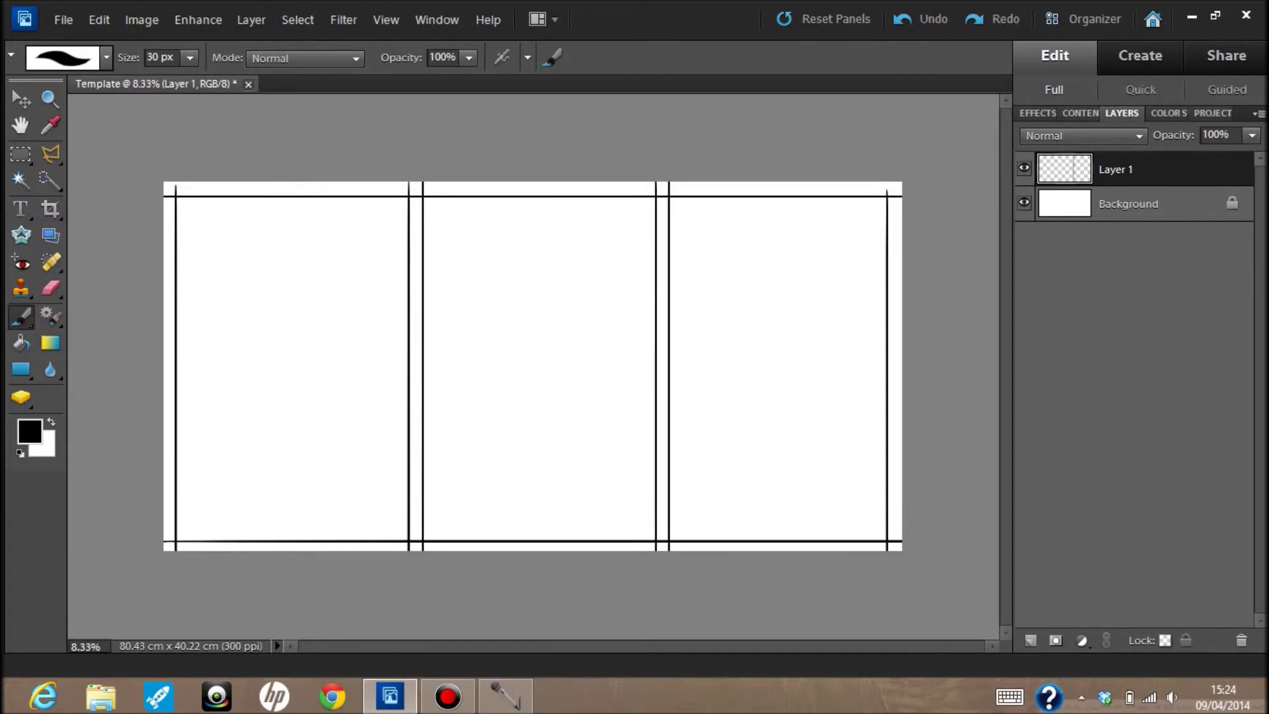
key(e)
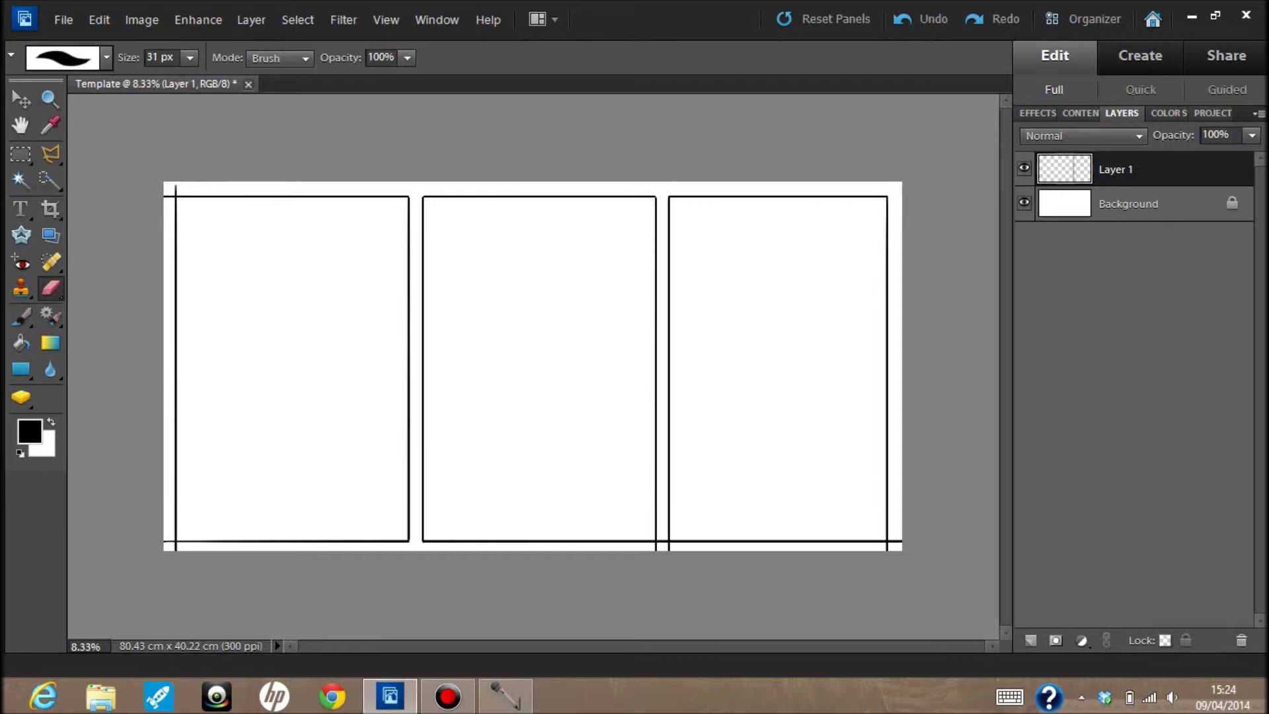
- Erase the line overhangs below the right and middle panel corners
click(887, 544)
click(657, 546)
- Add Layer 2 above Background and select the white margin, expanded by 2 pixels
click(1128, 203)
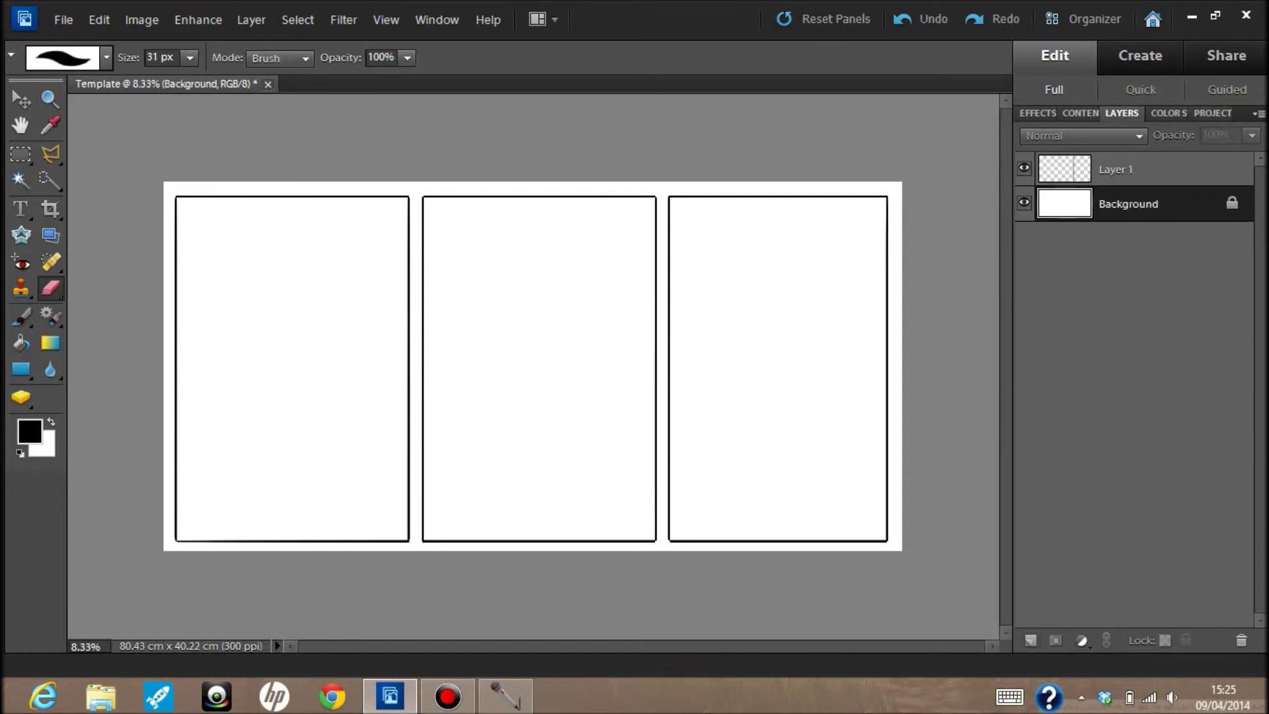
click(1031, 640)
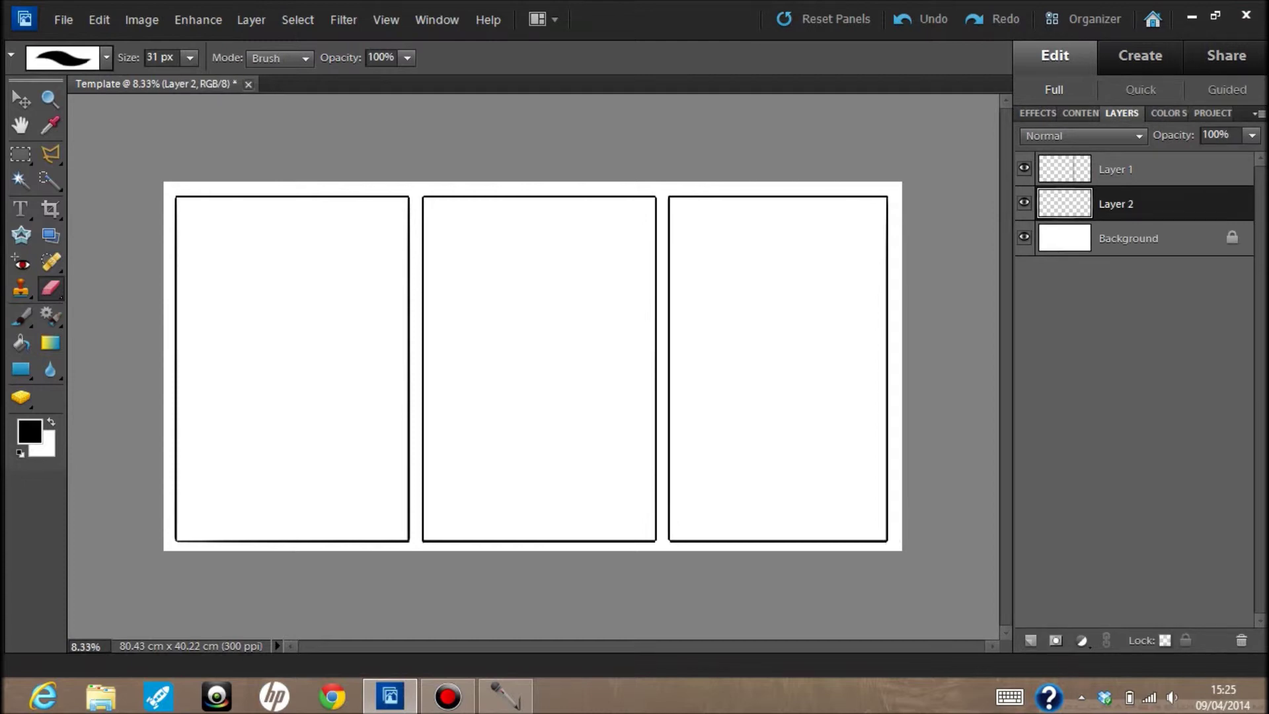
key(w)
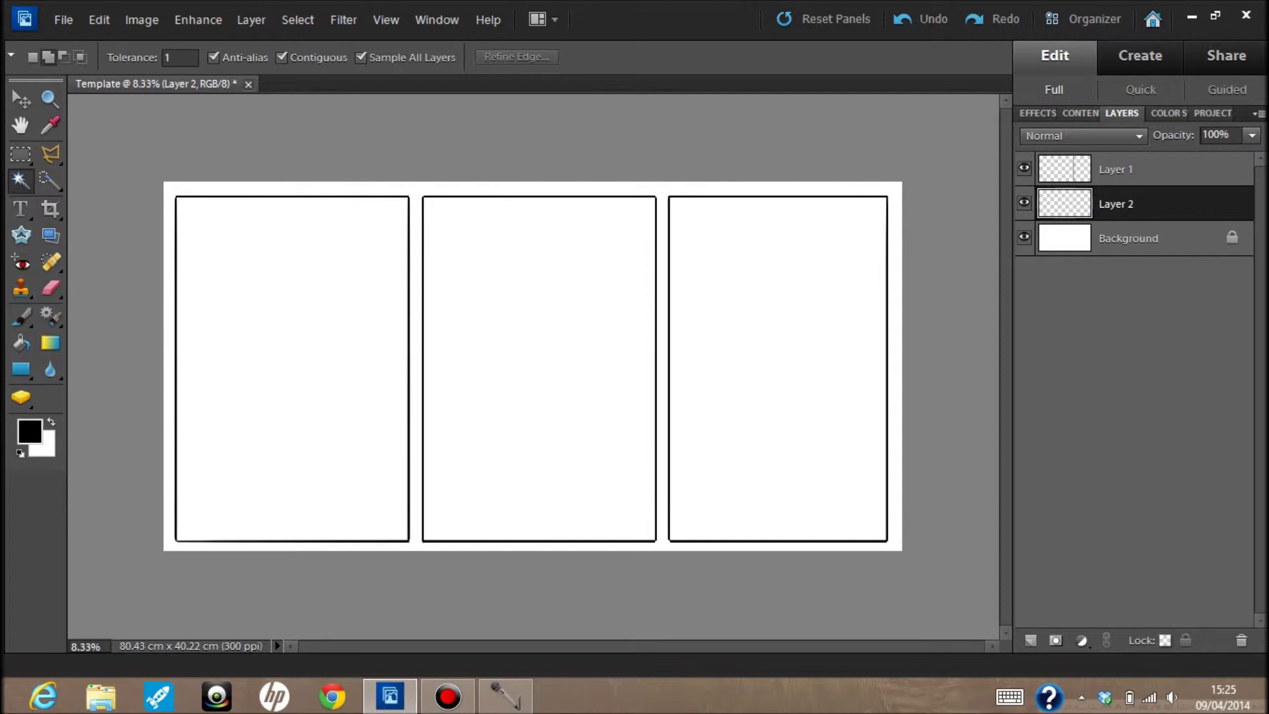
click(415, 546)
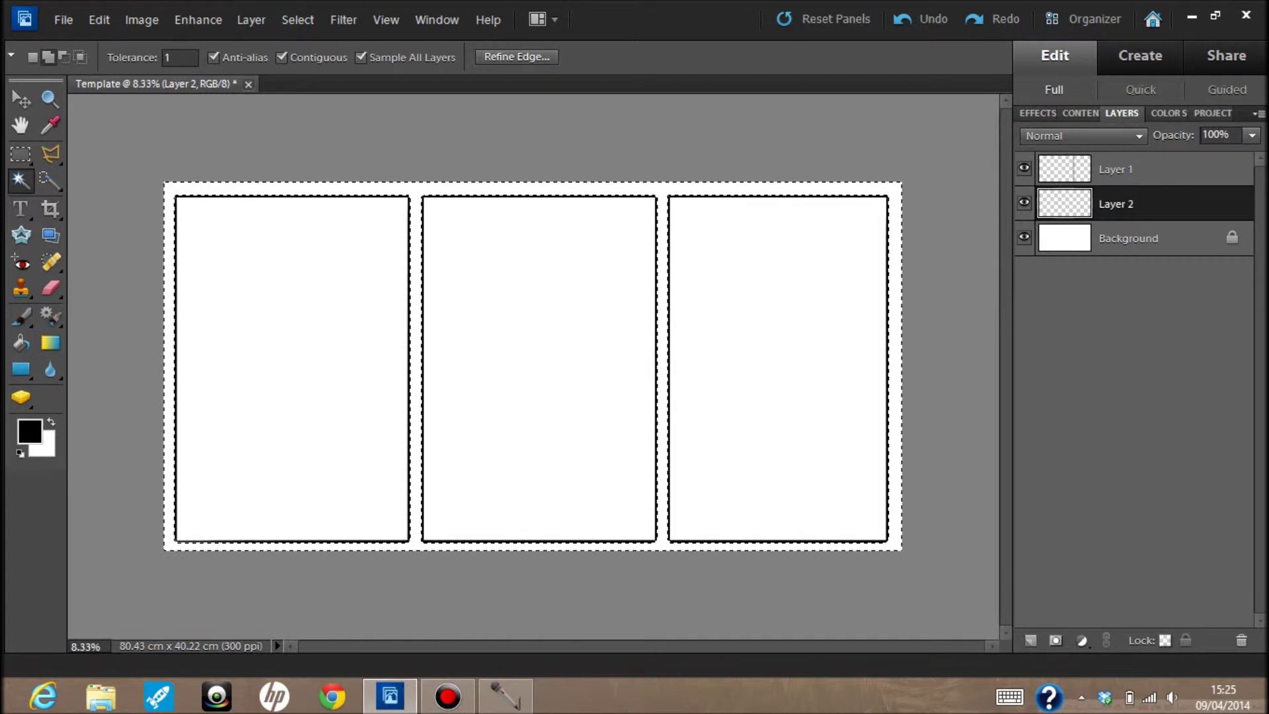
click(298, 19)
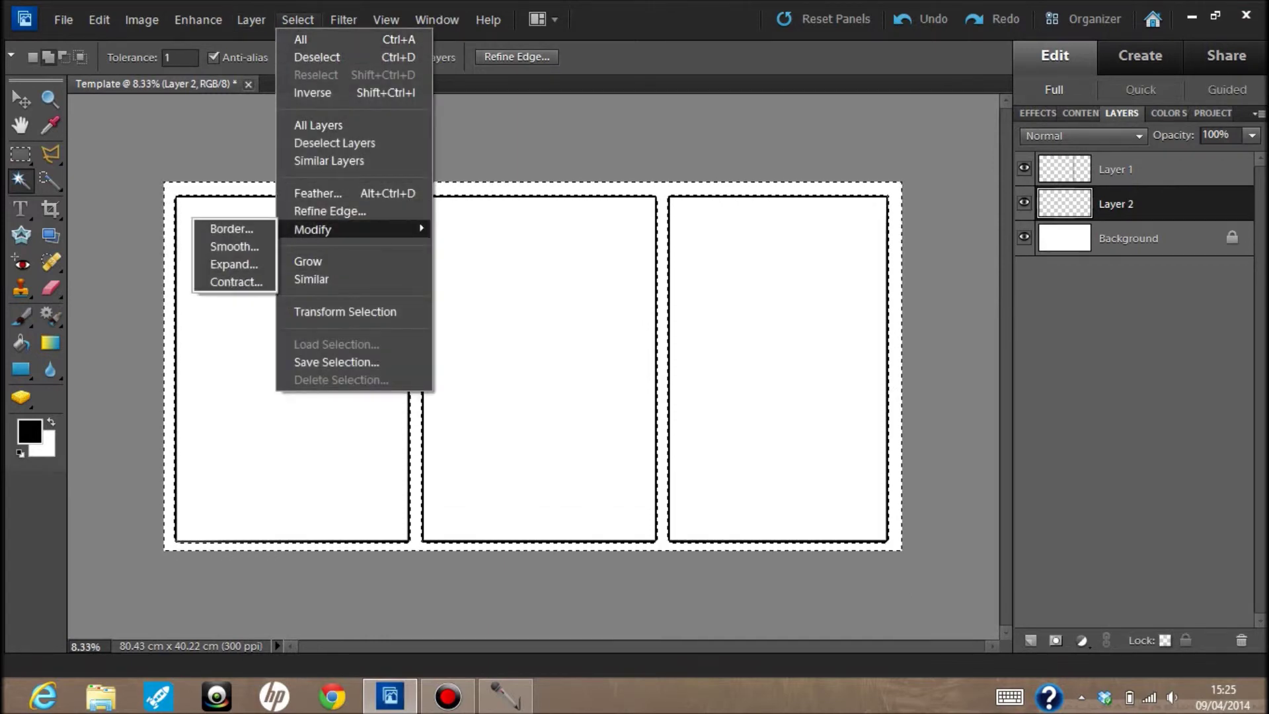
click(234, 264)
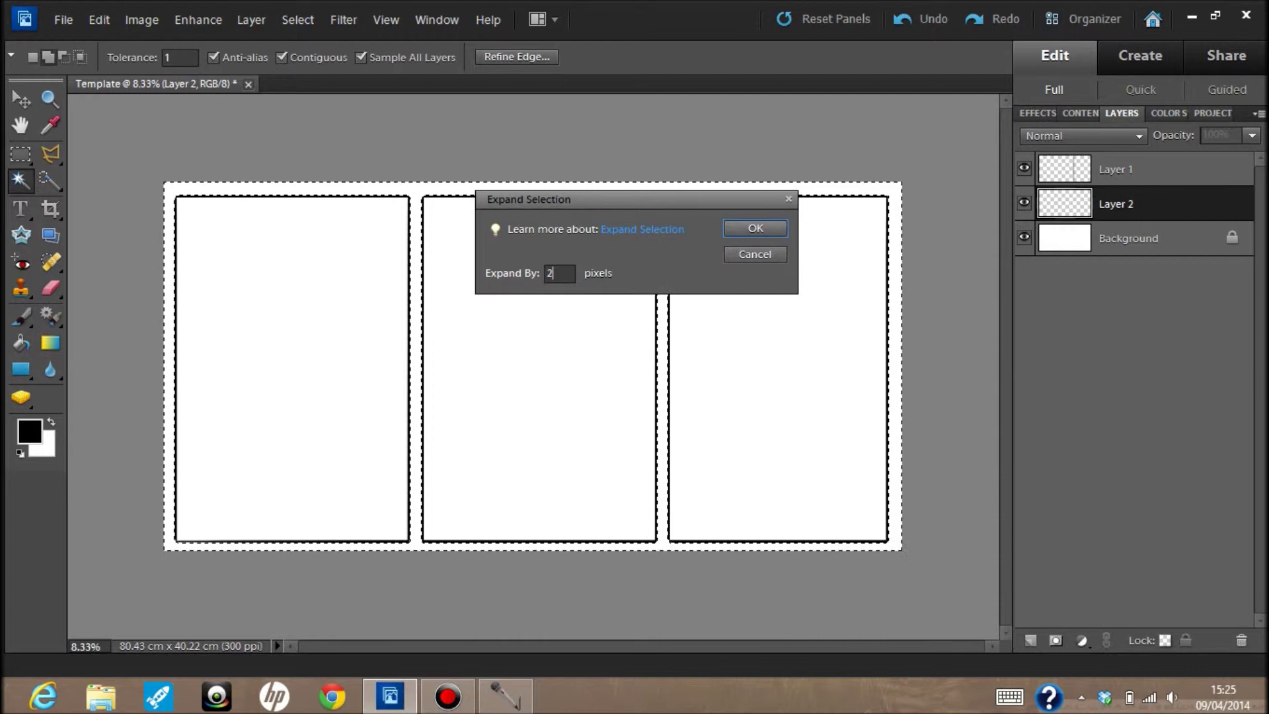
key(Return)
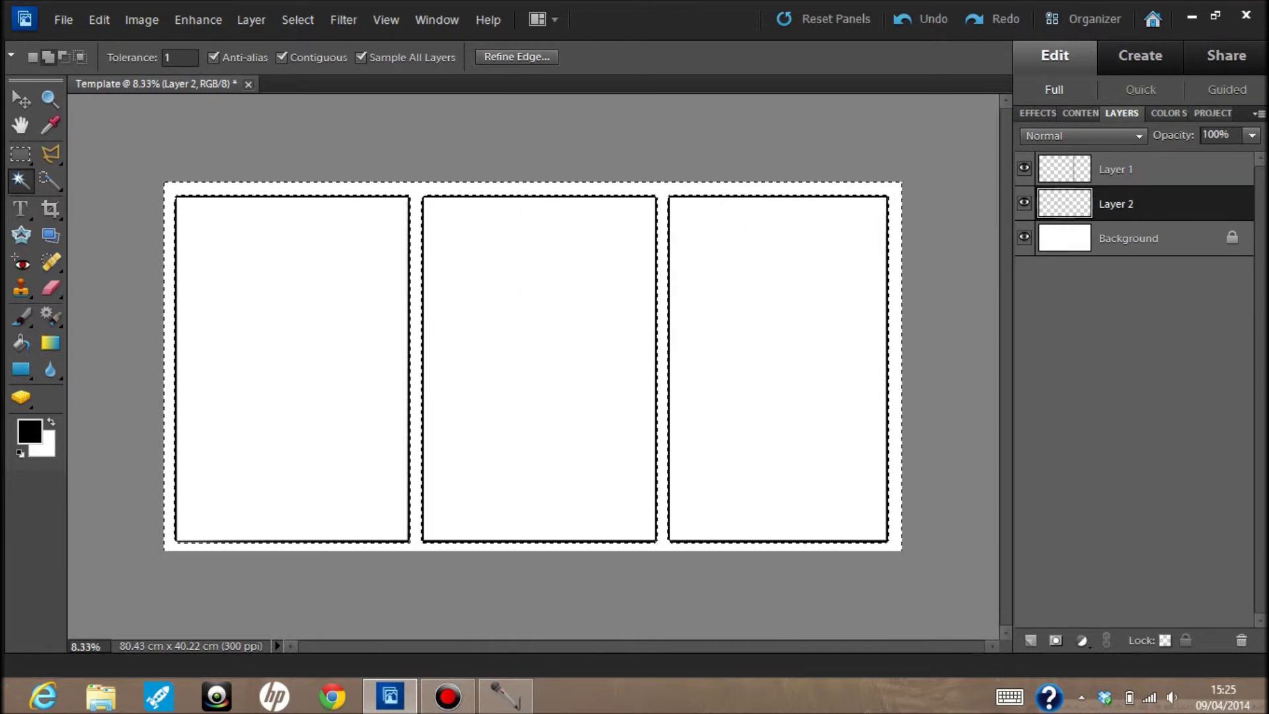
- Set the foreground colour, clear the selection, and hide the Background layer
key(k)
key(i)
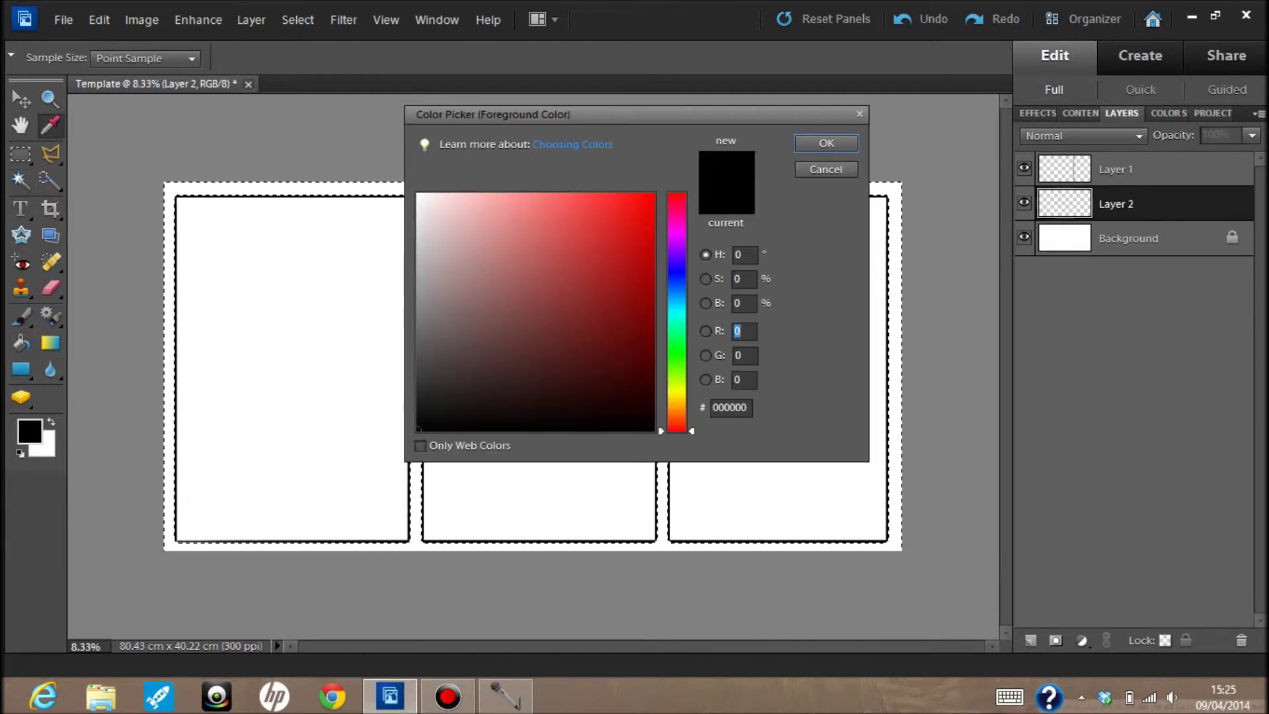
key(Return)
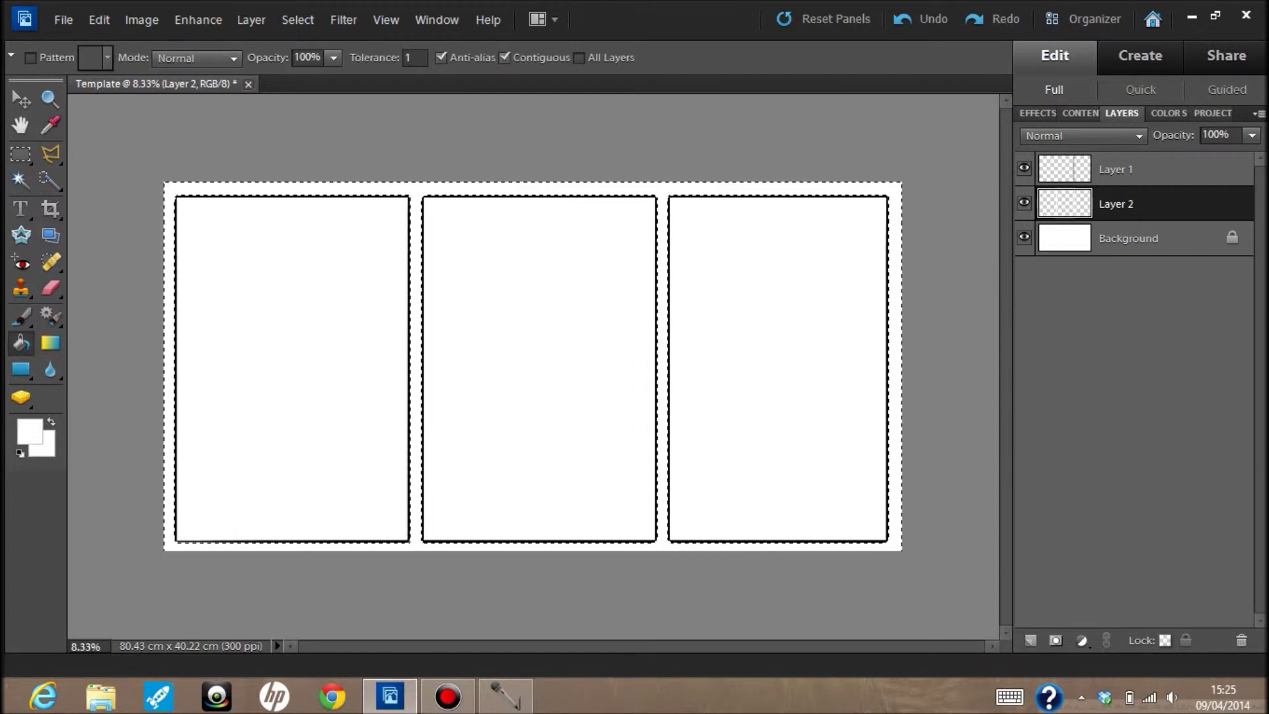
key(m)
key(ctrl+d)
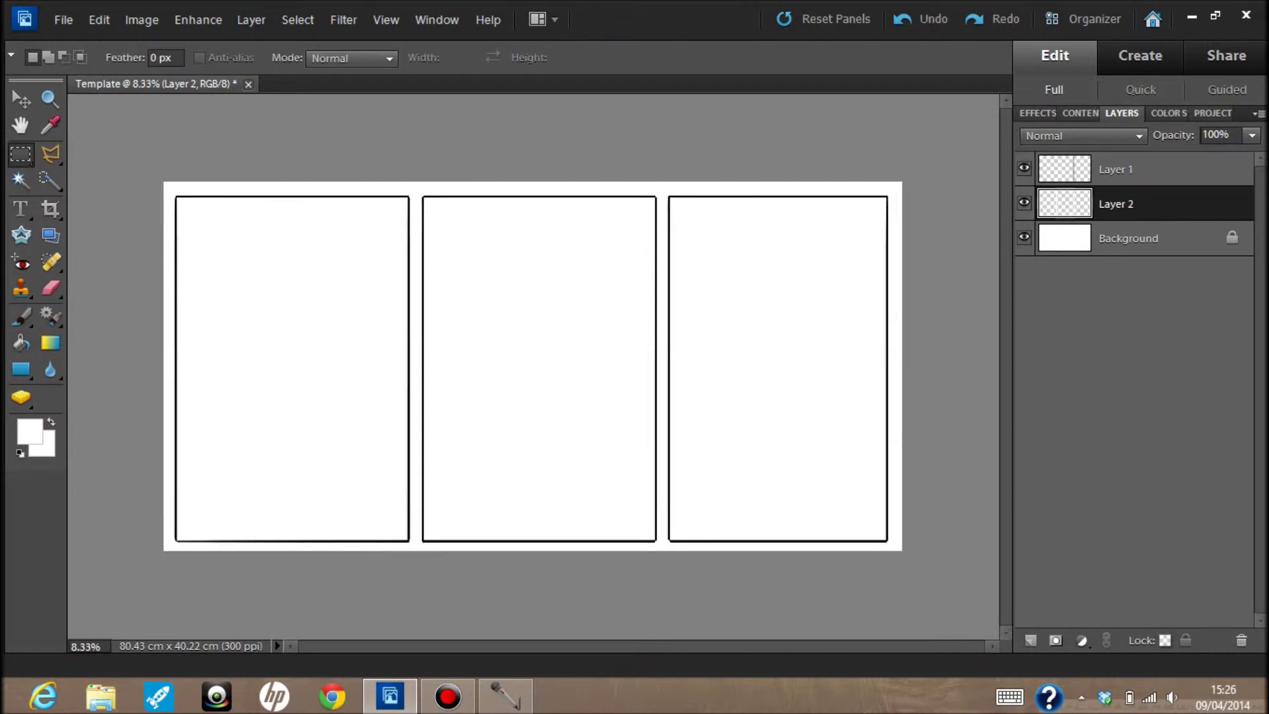
click(1024, 237)
key(Escape)
- Fill the left, middle and right panels with red, then undo the fills
key(k)
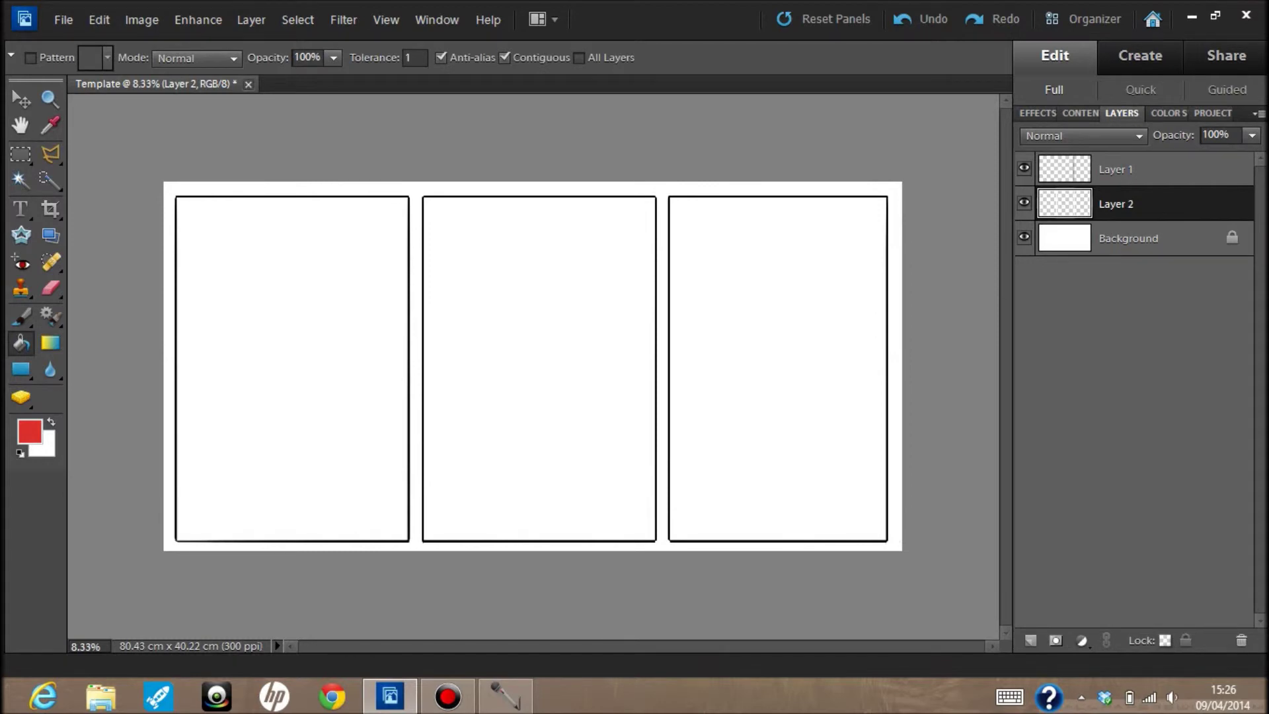
click(291, 368)
click(539, 368)
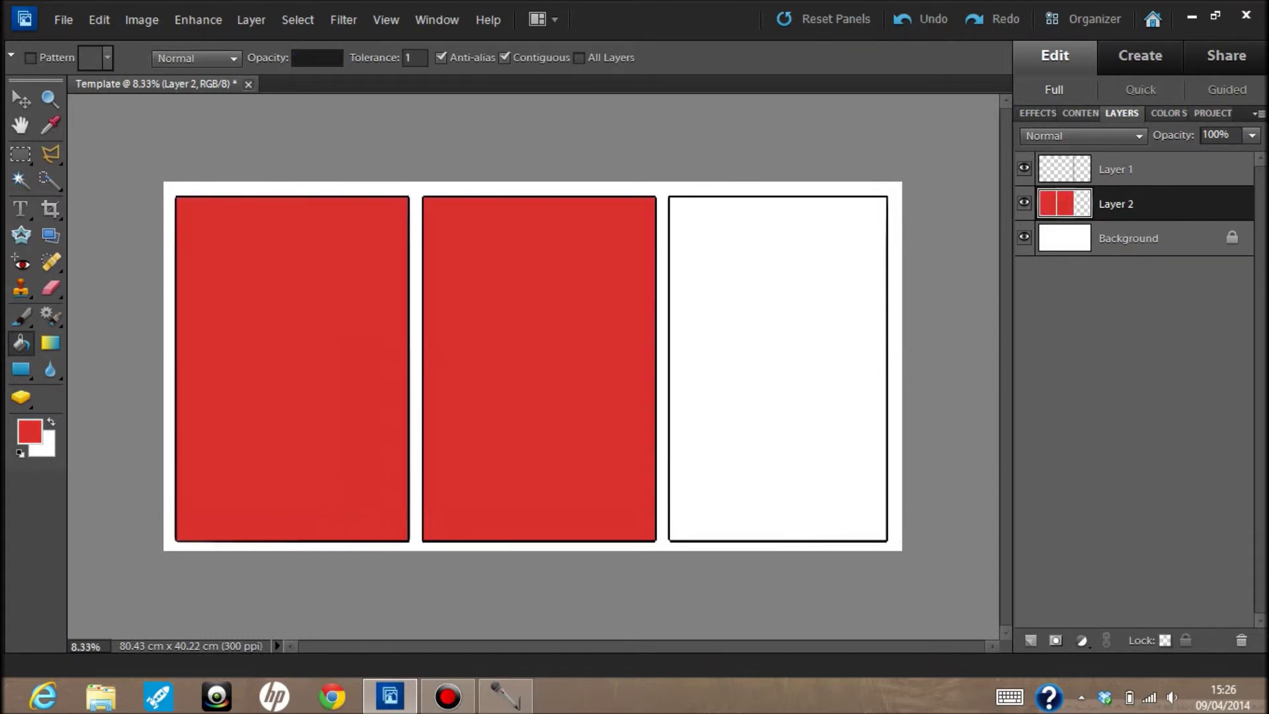
click(778, 368)
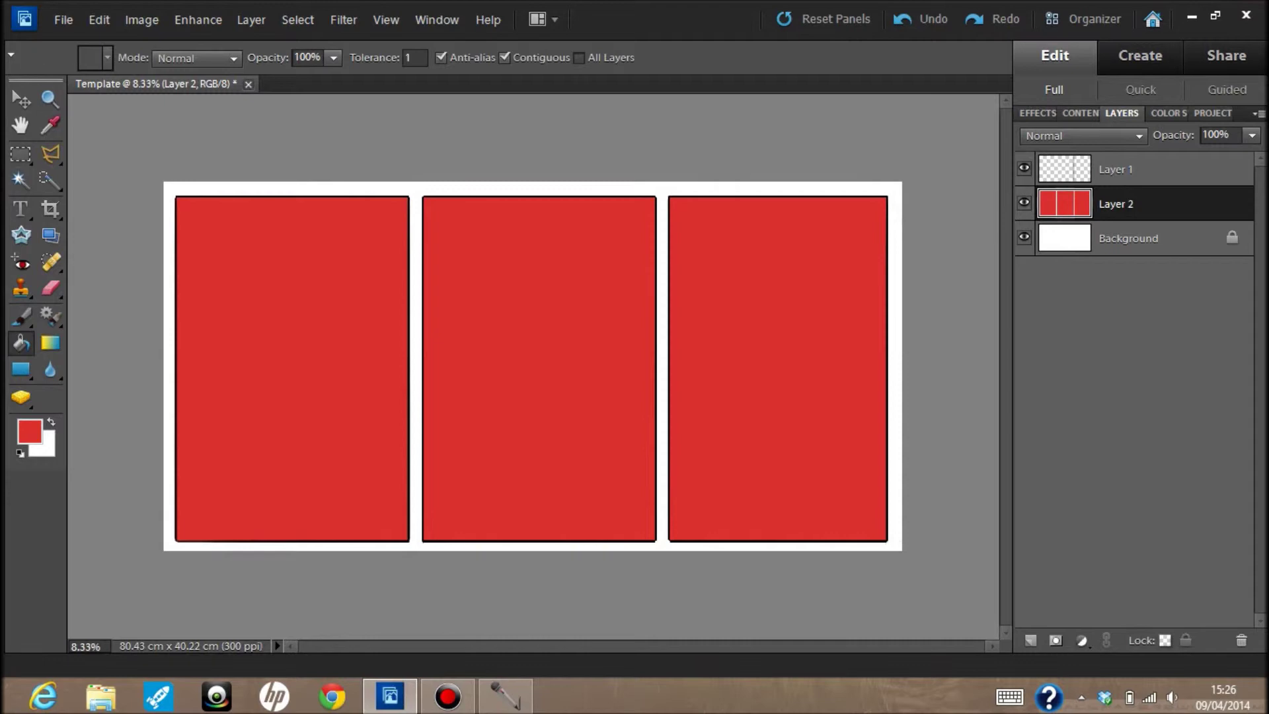
key(ctrl+z)
key(ctrl+z)
key(ctrl+z)
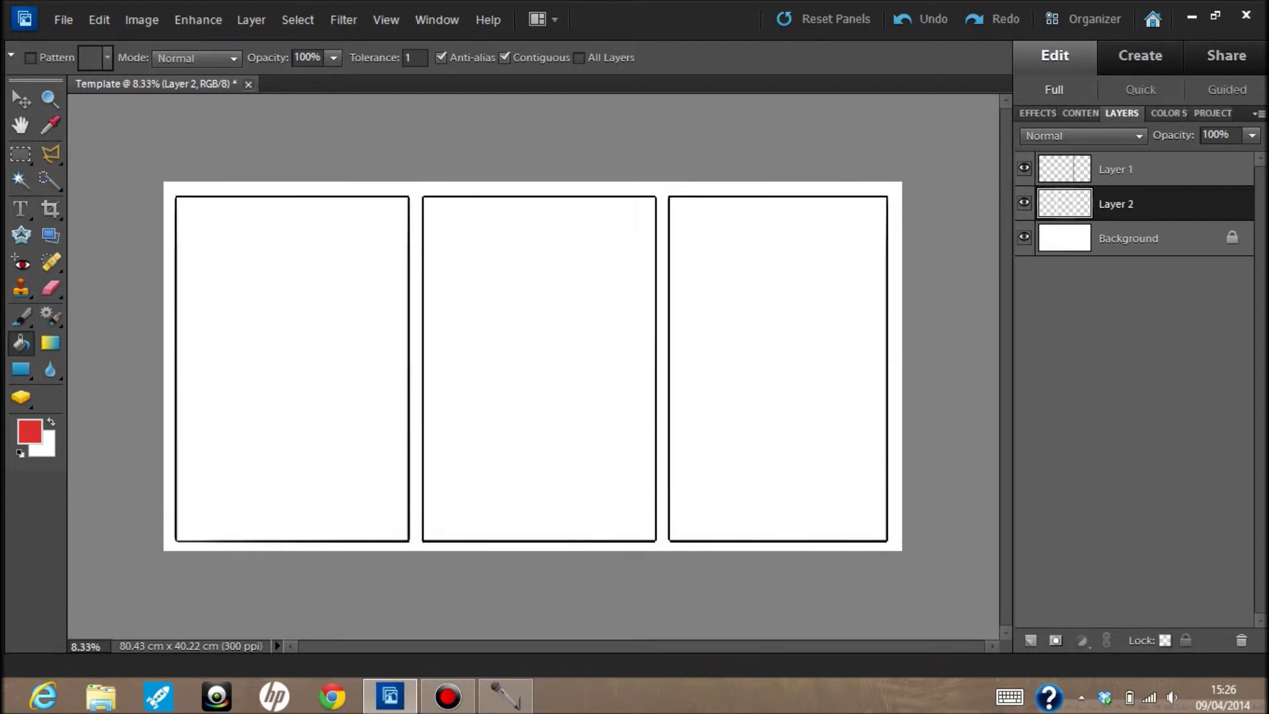
- Select Layer 1 and Layer 2 together in the Layers panel
click(1137, 169)
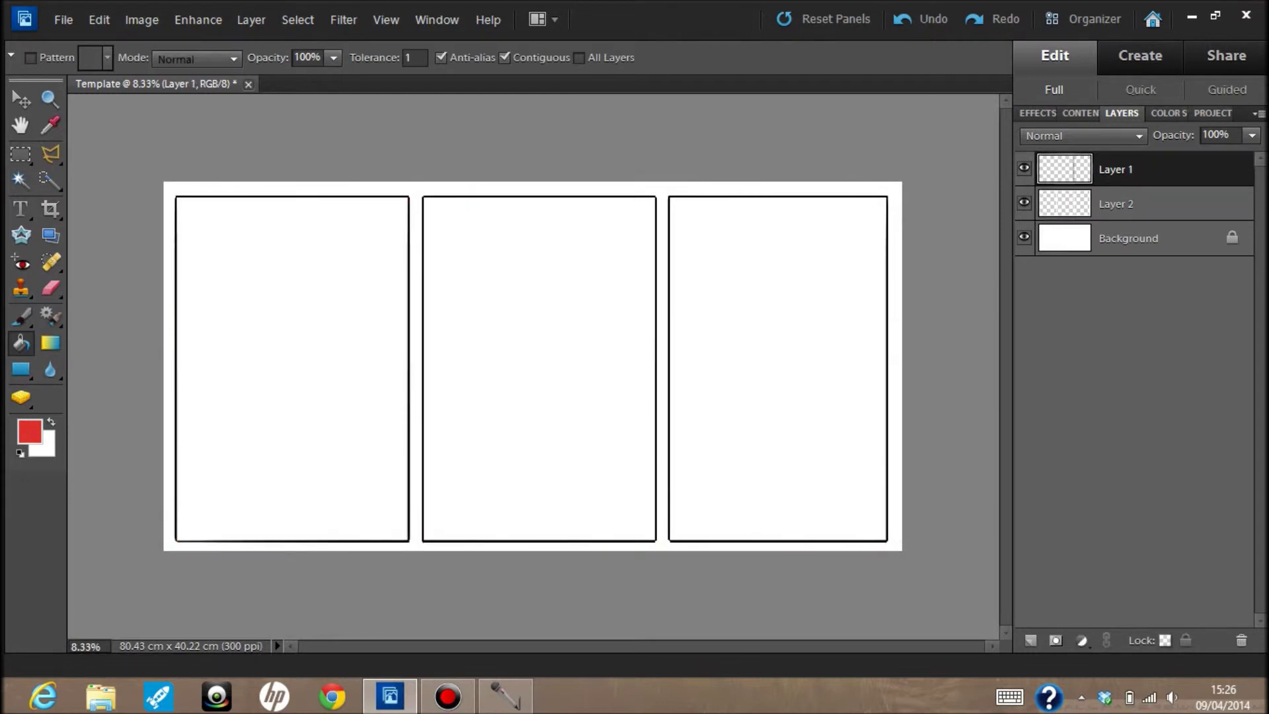
shift+click(1124, 204)
click(251, 20)
- Merge Layer 1 and Layer 2, then rename the merged layer 'Frame'
click(306, 374)
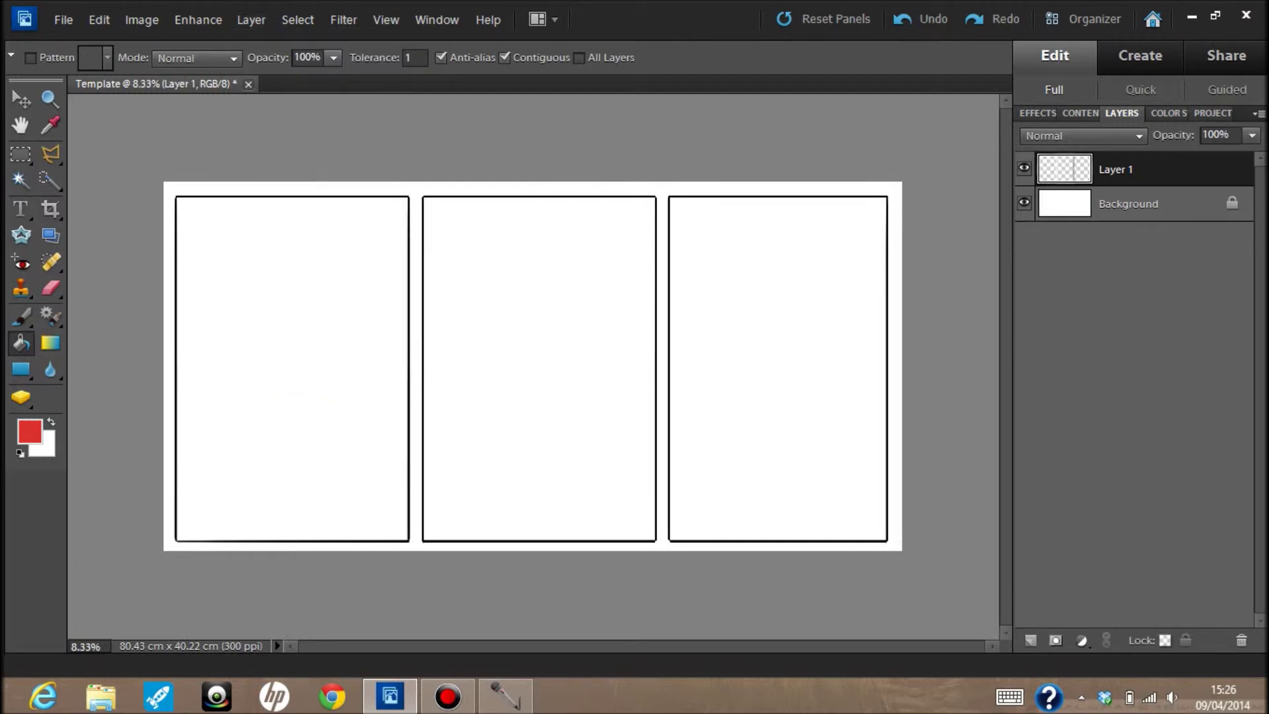
right_click(1124, 170)
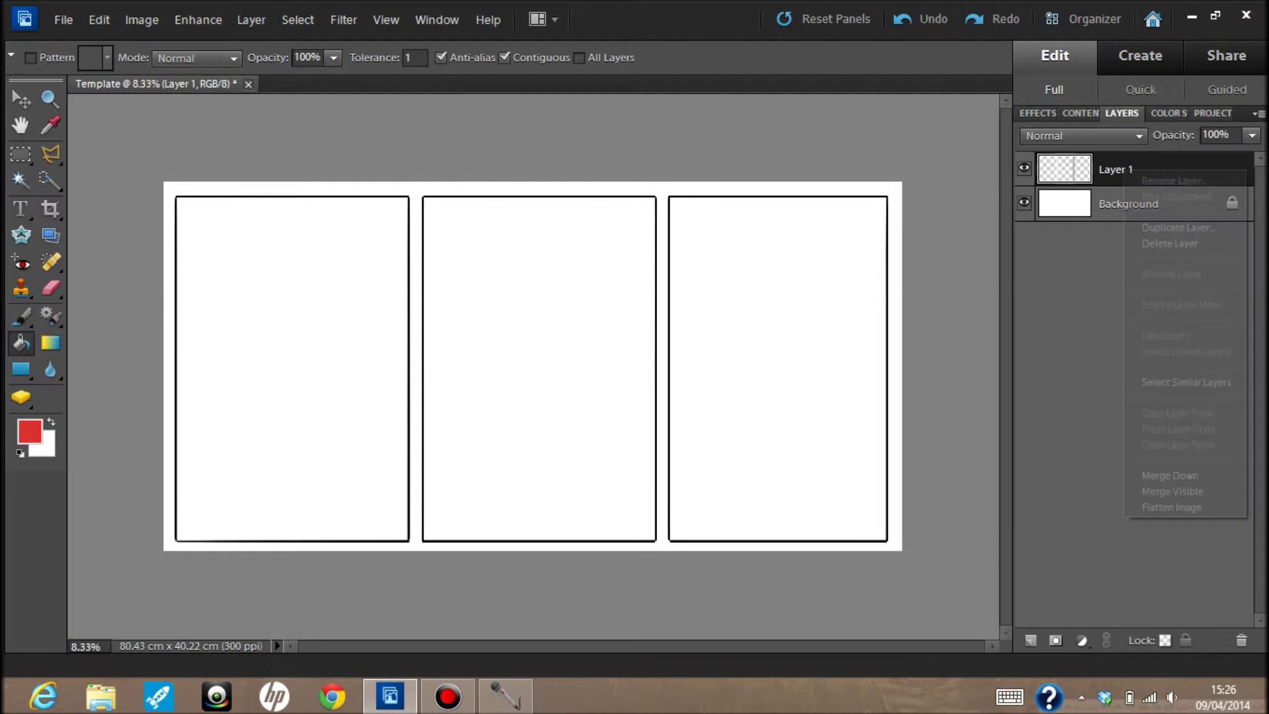
click(1173, 180)
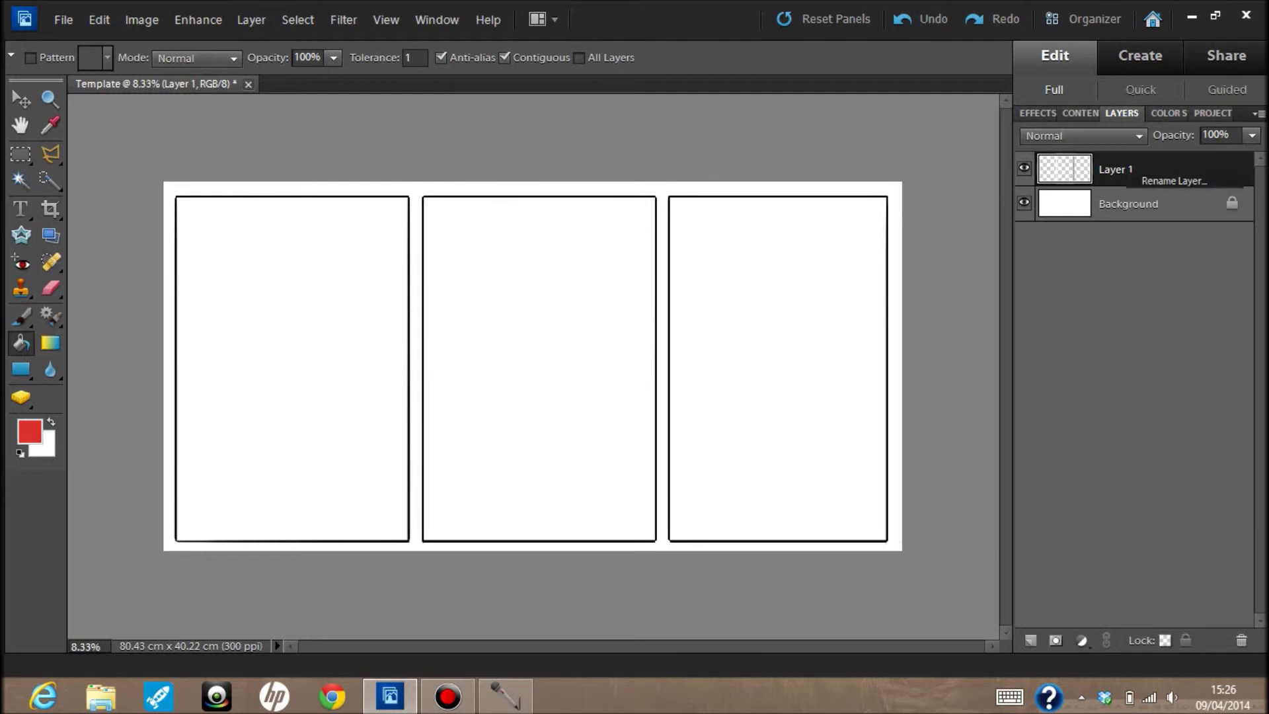
text(Frame)
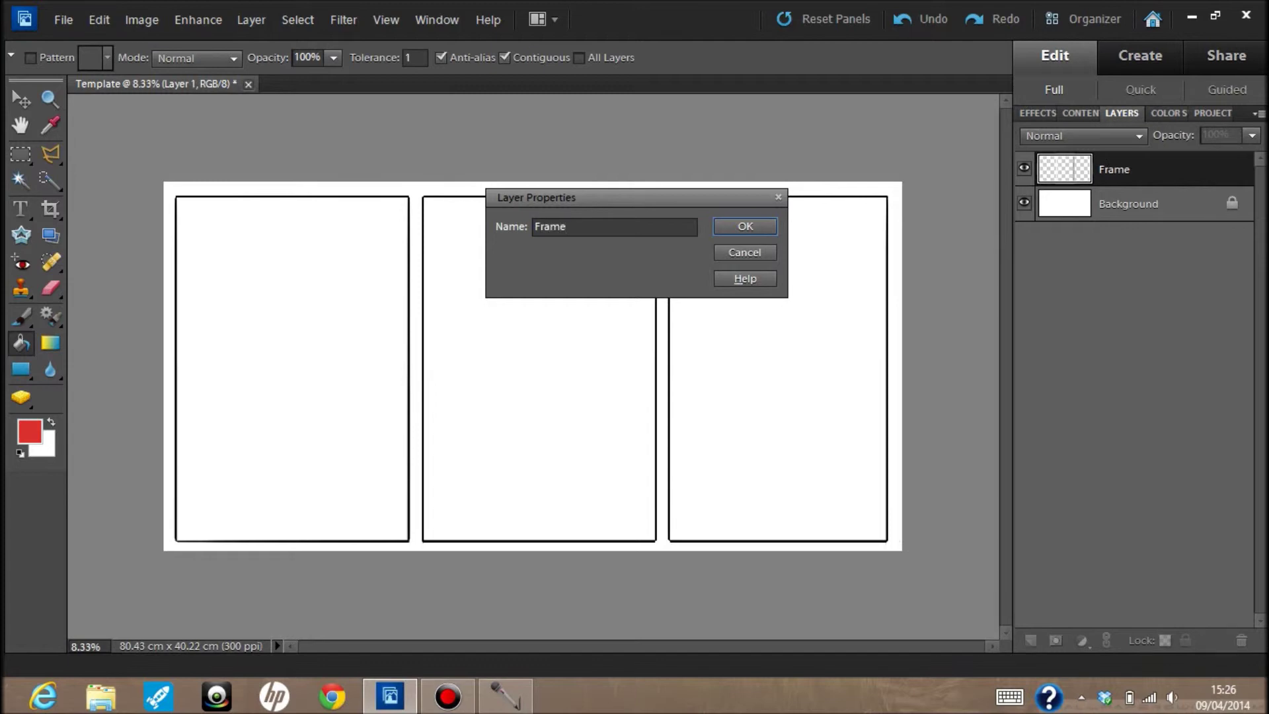
key(Return)
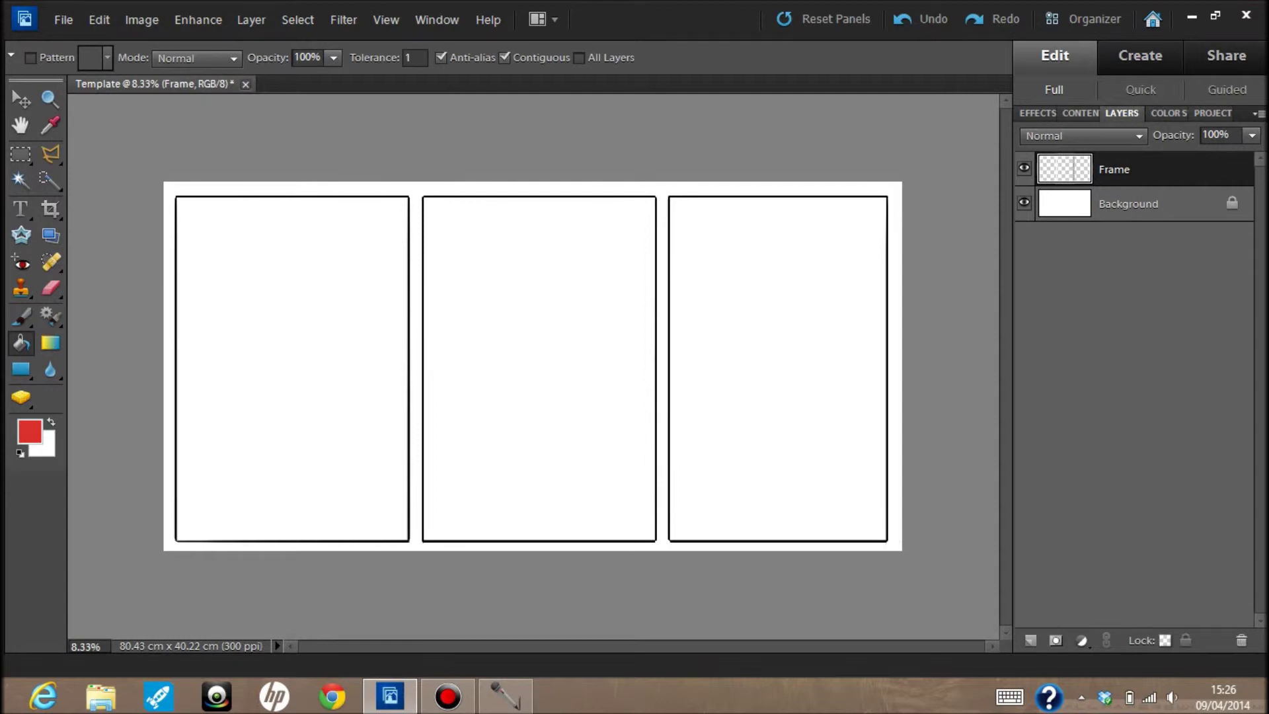
key(alt+f)
key(Down)
key(Down)
key(Down)
key(Down)
key(Right)
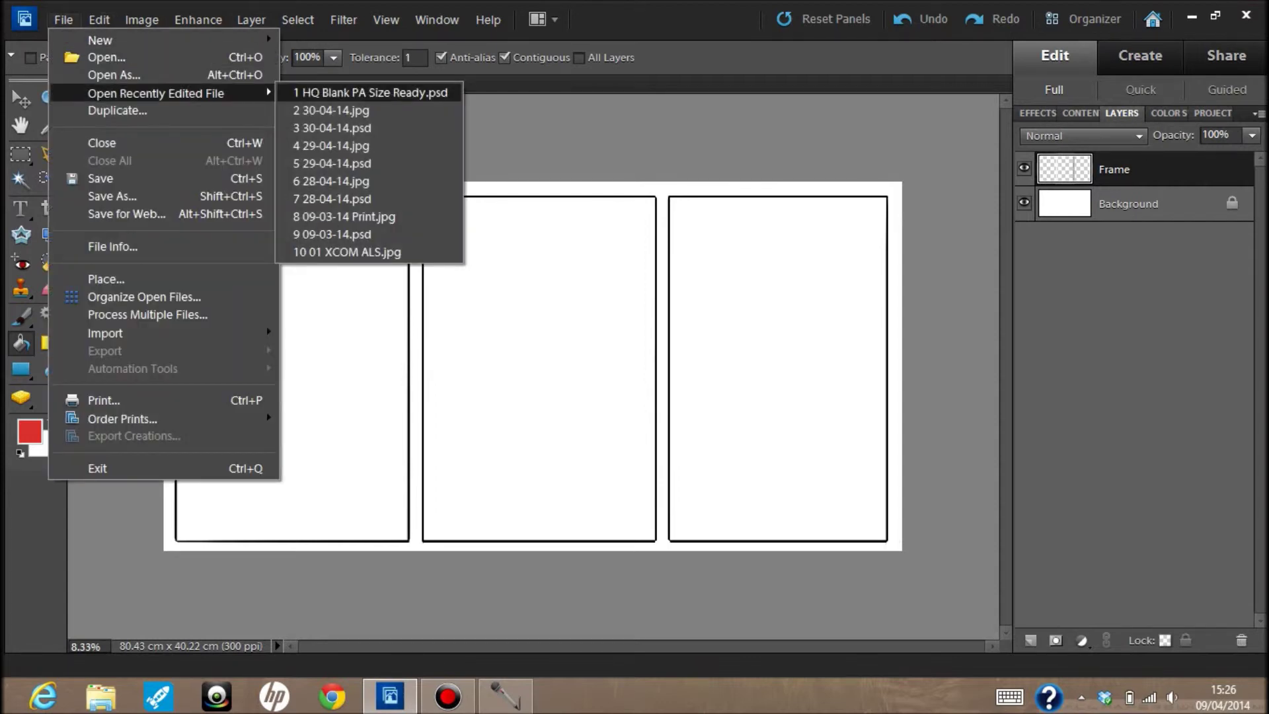
key(Return)
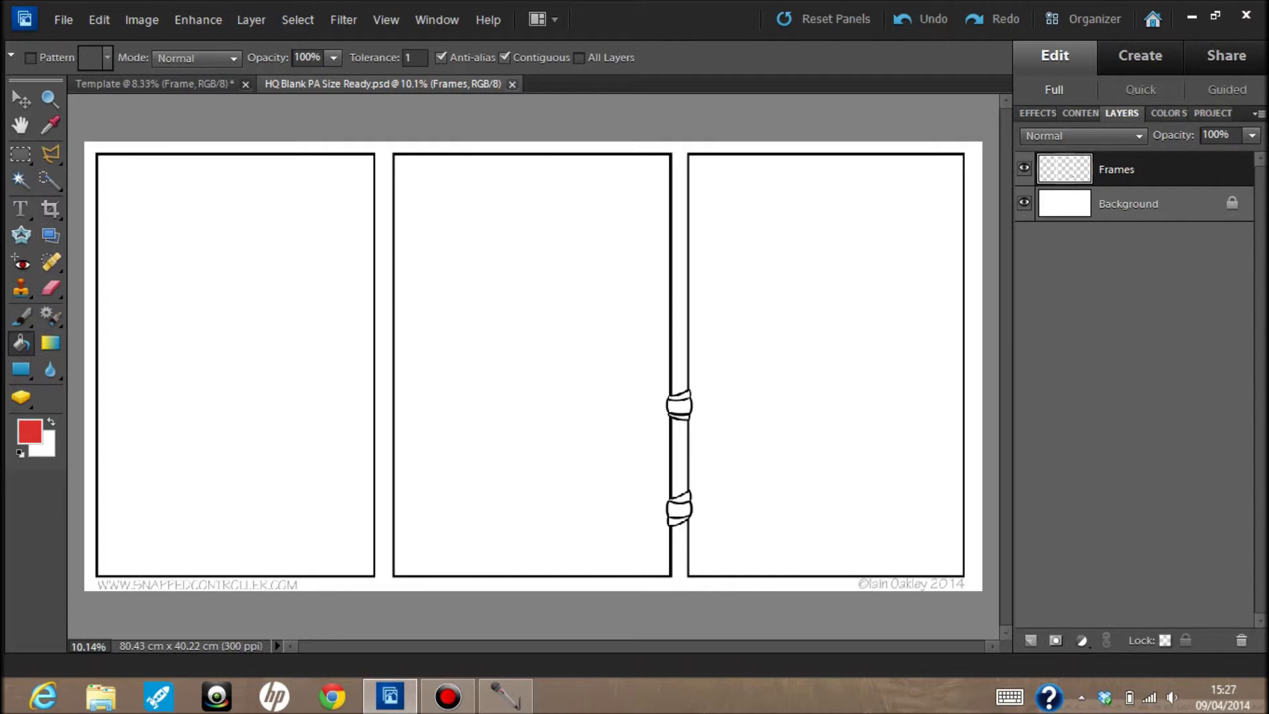
click(512, 84)
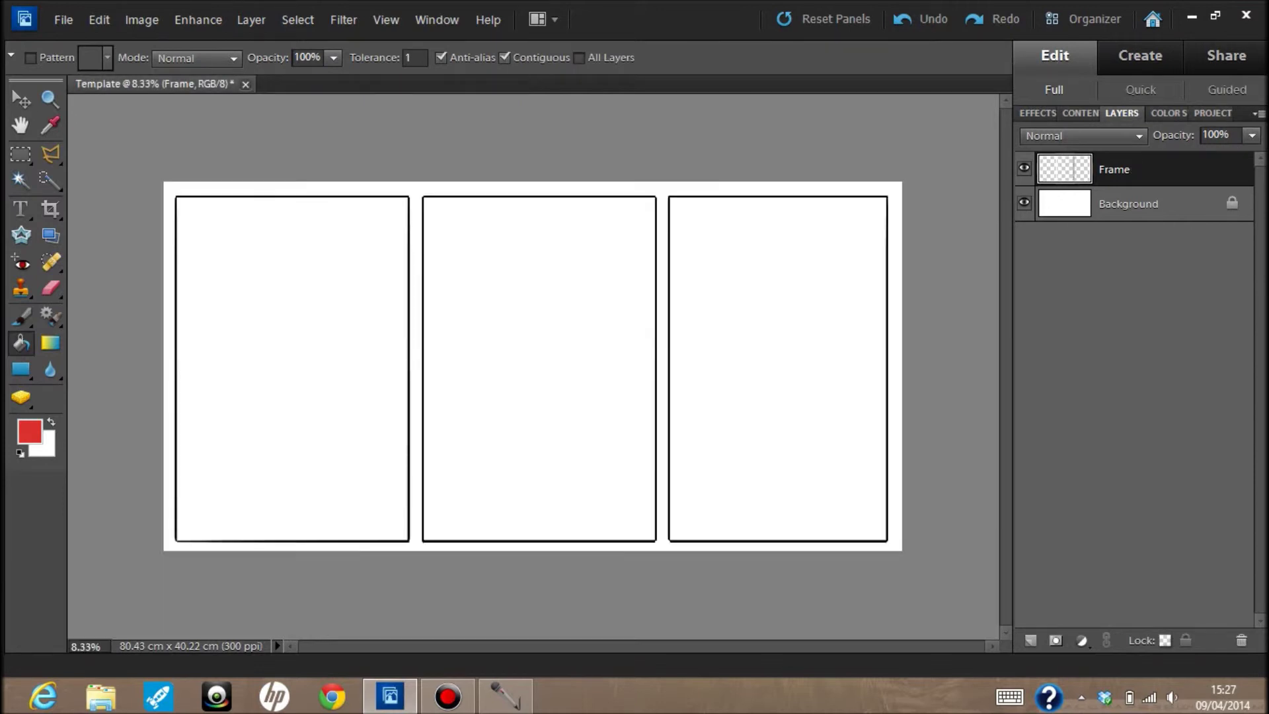
key(t)
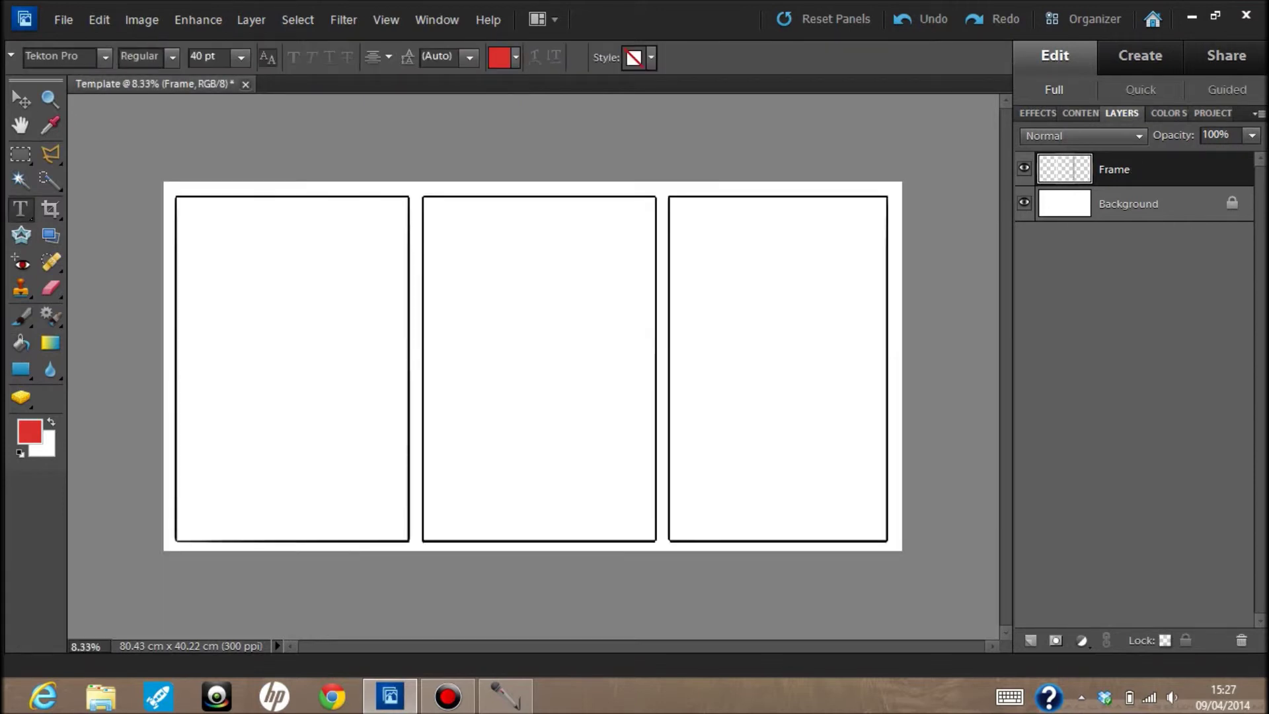
click(221, 189)
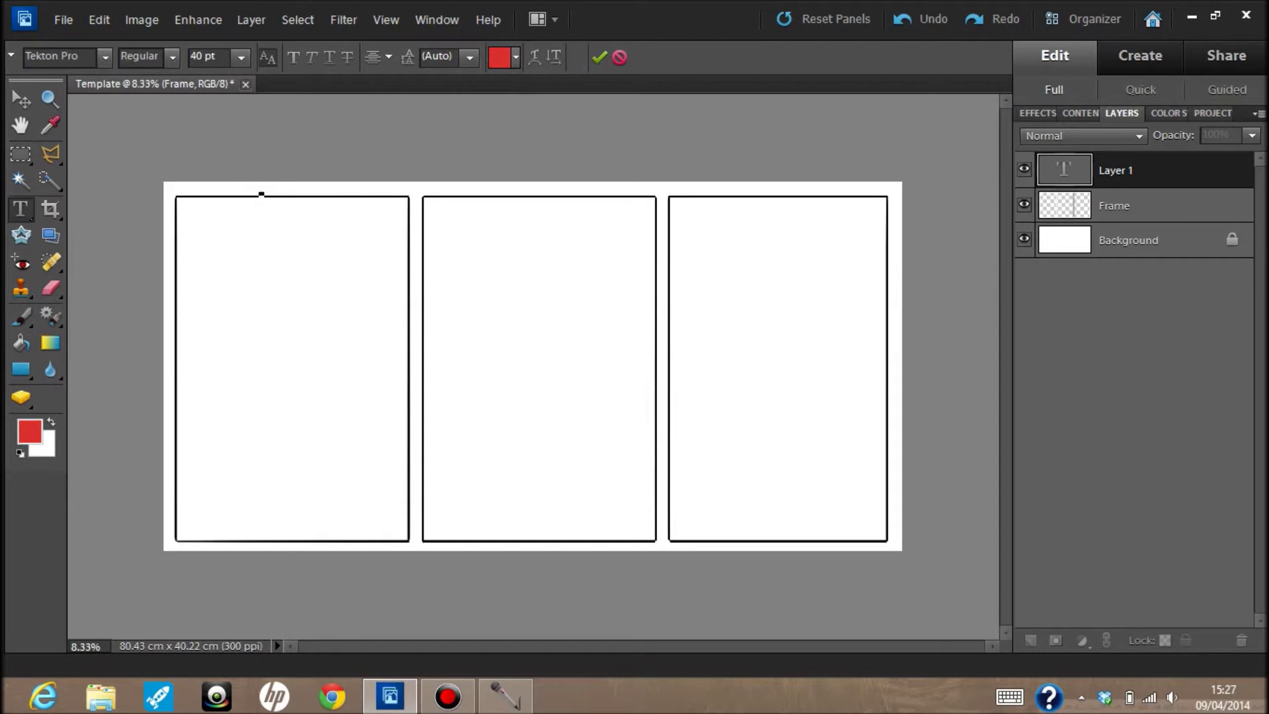
click(516, 57)
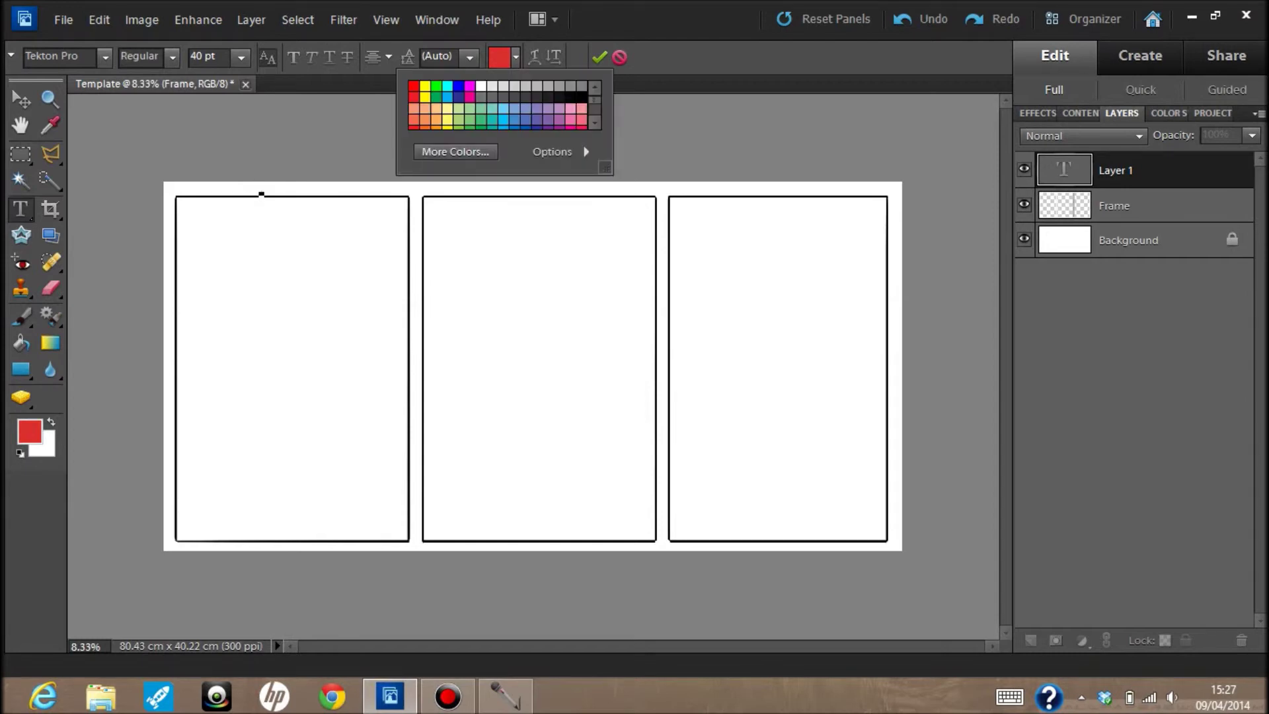
click(536, 86)
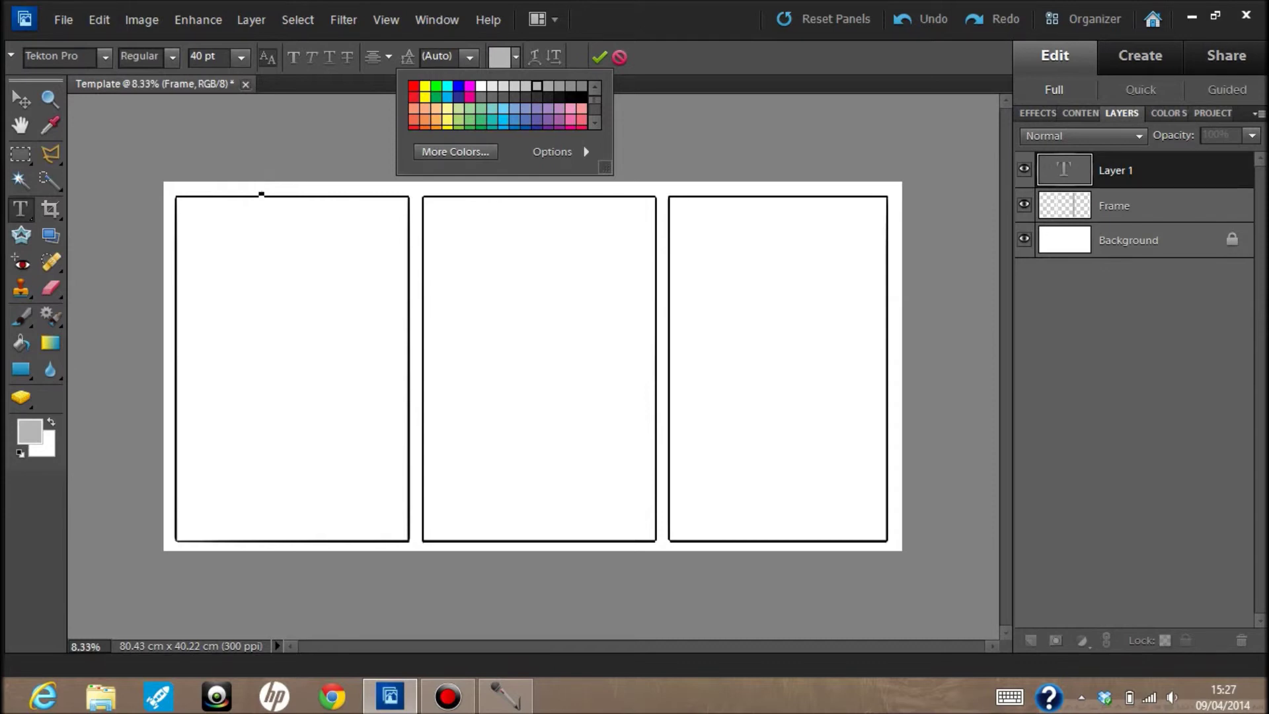
key(Escape)
text(wow)
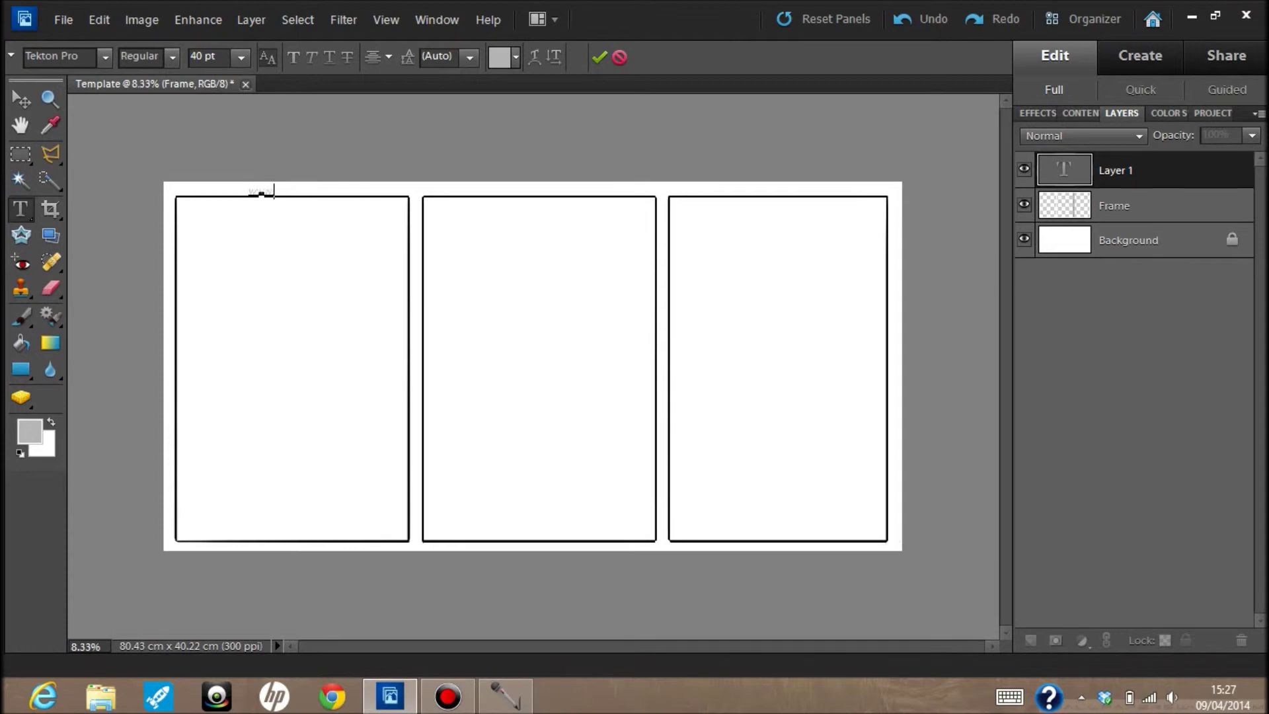
text(.radcd)
text(omblocks)
text(.com)
drag(261, 194, 236, 193)
key(ctrl+Return)
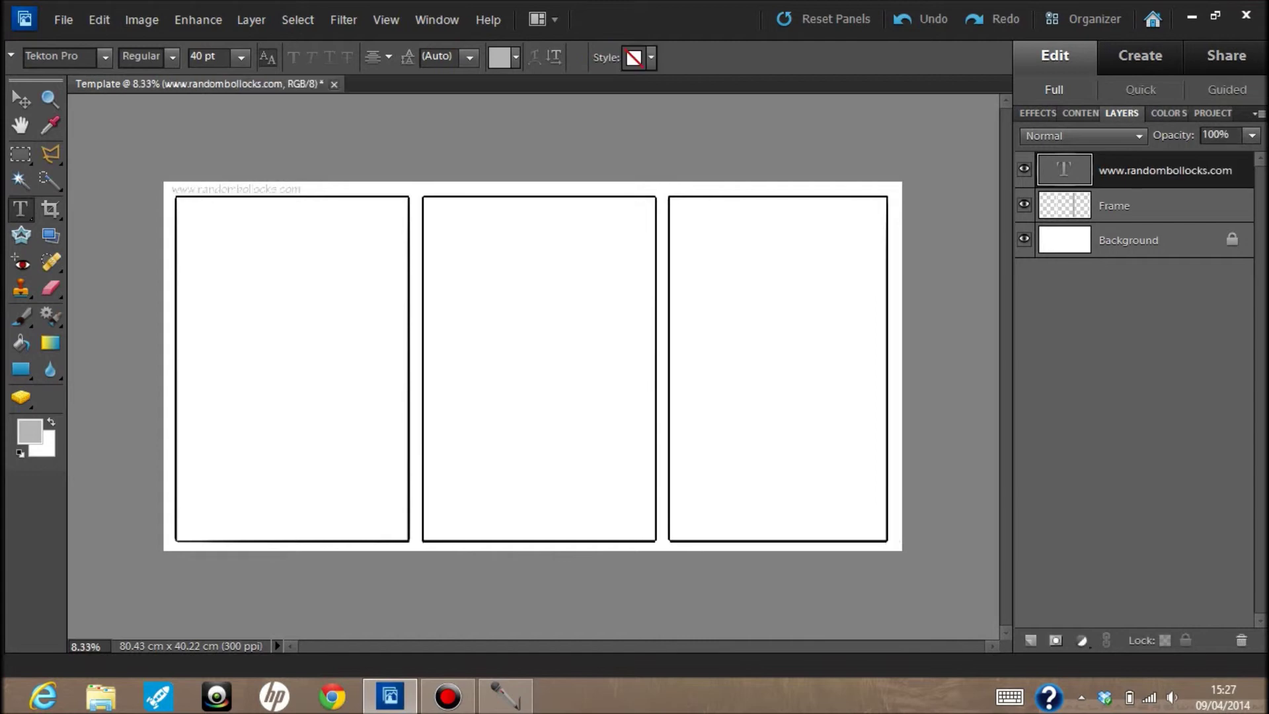
- Zoom in on the left panels to inspect the watermark text
key(z)
drag(166, 183, 508, 332)
click(509, 331)
drag(81, 157, 601, 393)
drag(67, 137, 641, 413)
- Zoom out and add a new empty Layer 1 directly above the Background layer
scroll(533, 367, left, 5)
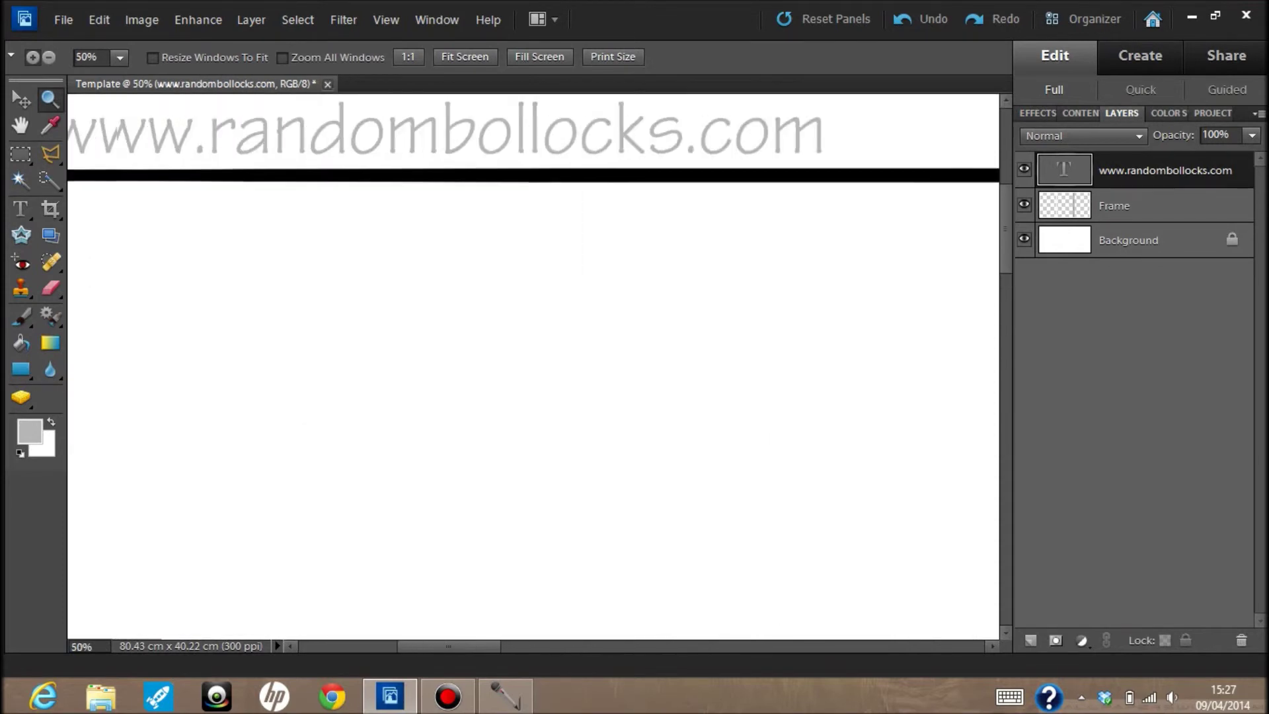
scroll(532, 367, right, 1)
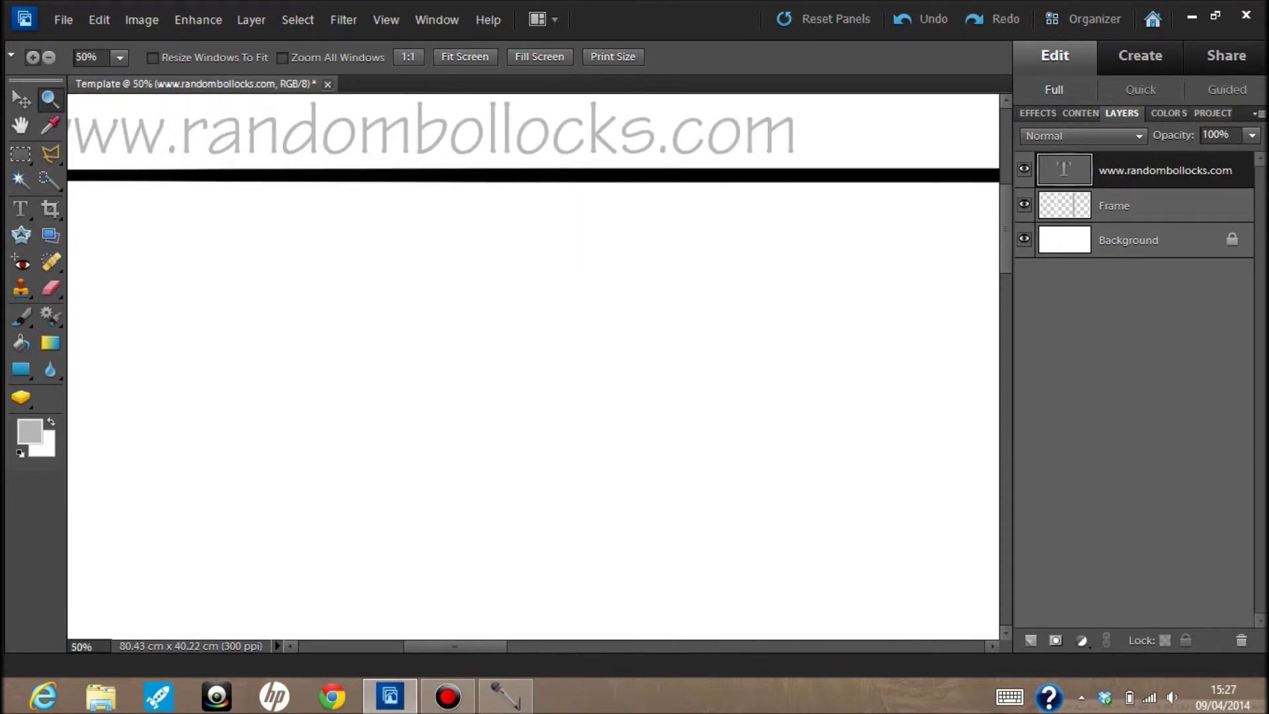
key(ctrl+minus)
key(ctrl+minus)
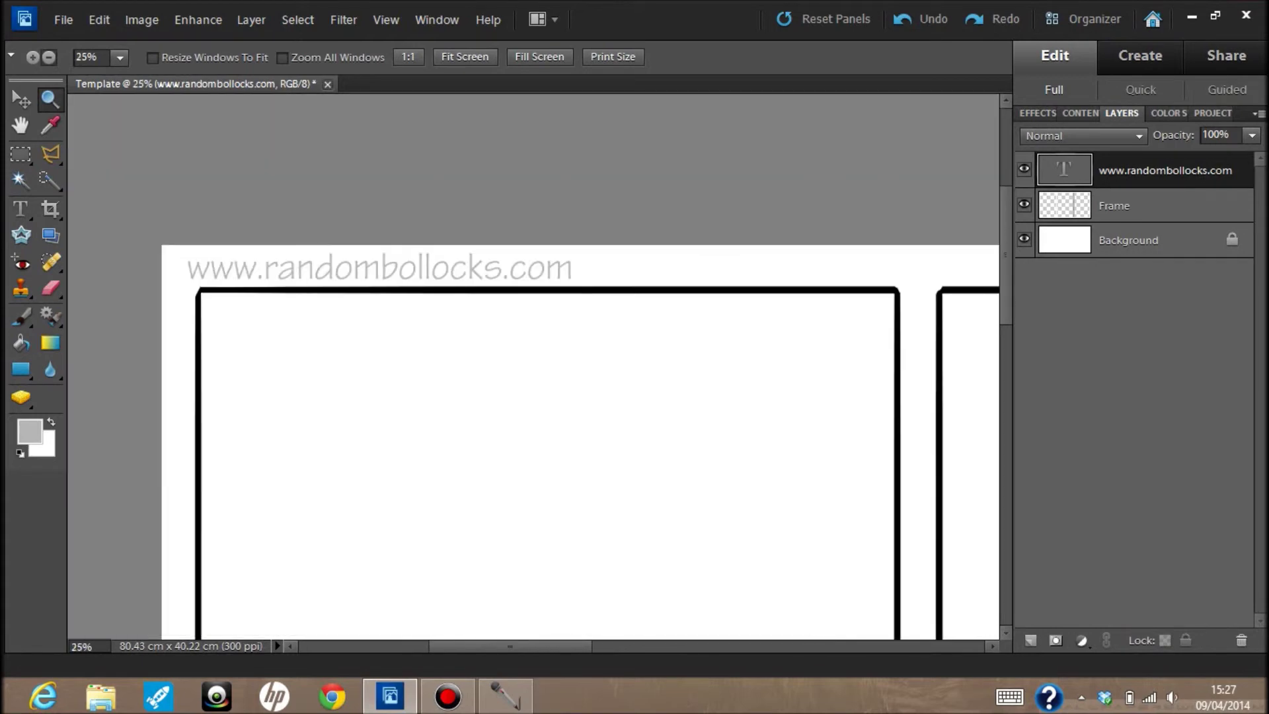
key(ctrl+minus)
key(ctrl+minus)
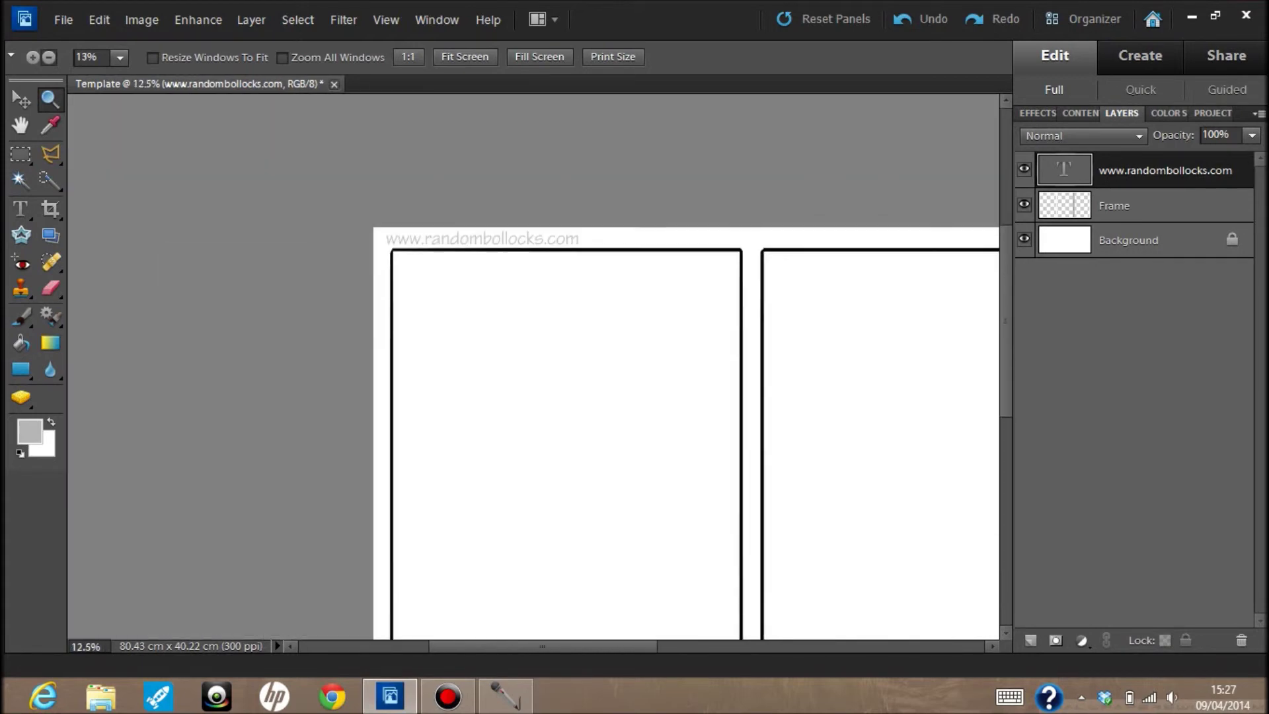
scroll(686, 367, down, 3)
key(b)
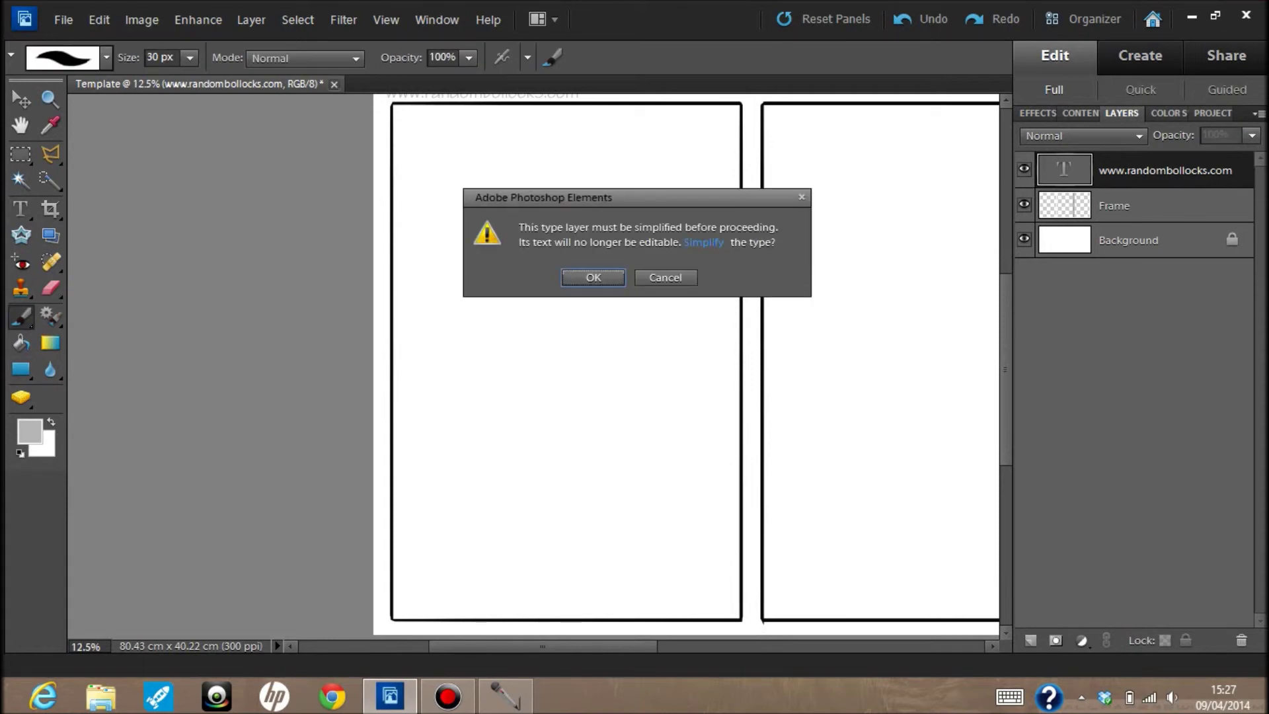
key(Escape)
click(1129, 240)
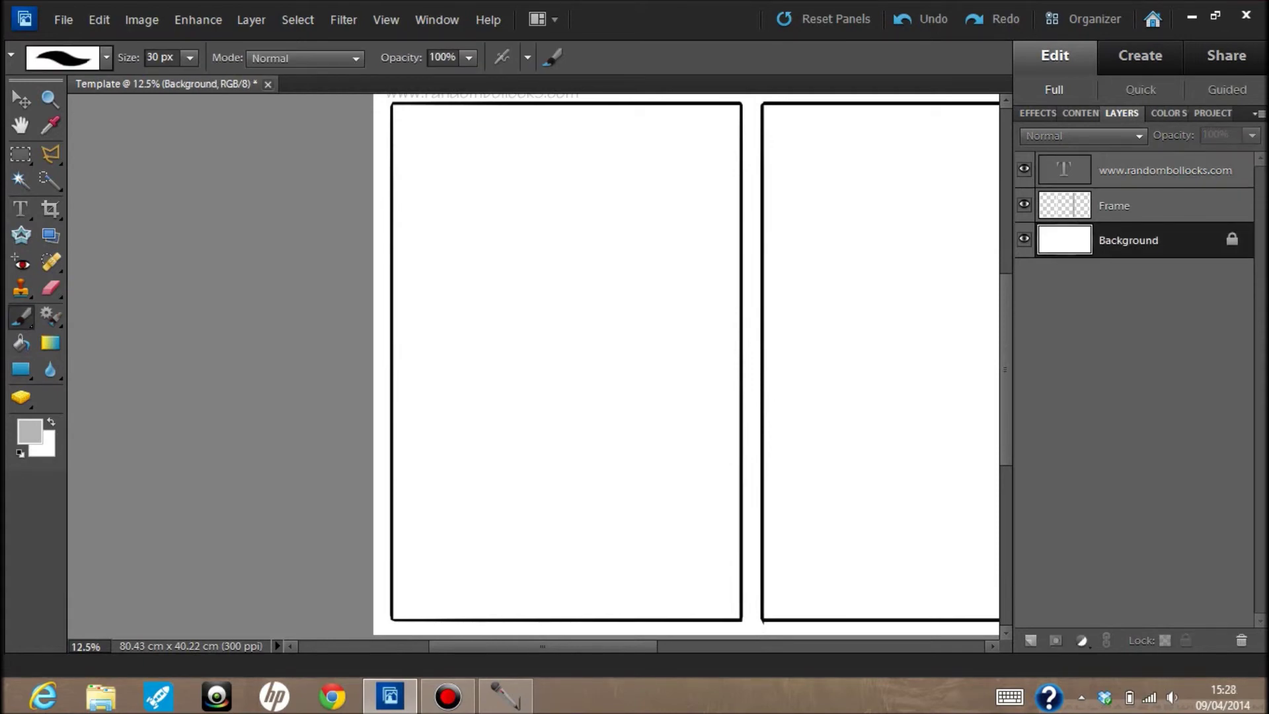
click(1031, 640)
- Paint two grey test curves in the first panel, then undo them
drag(491, 408, 640, 246)
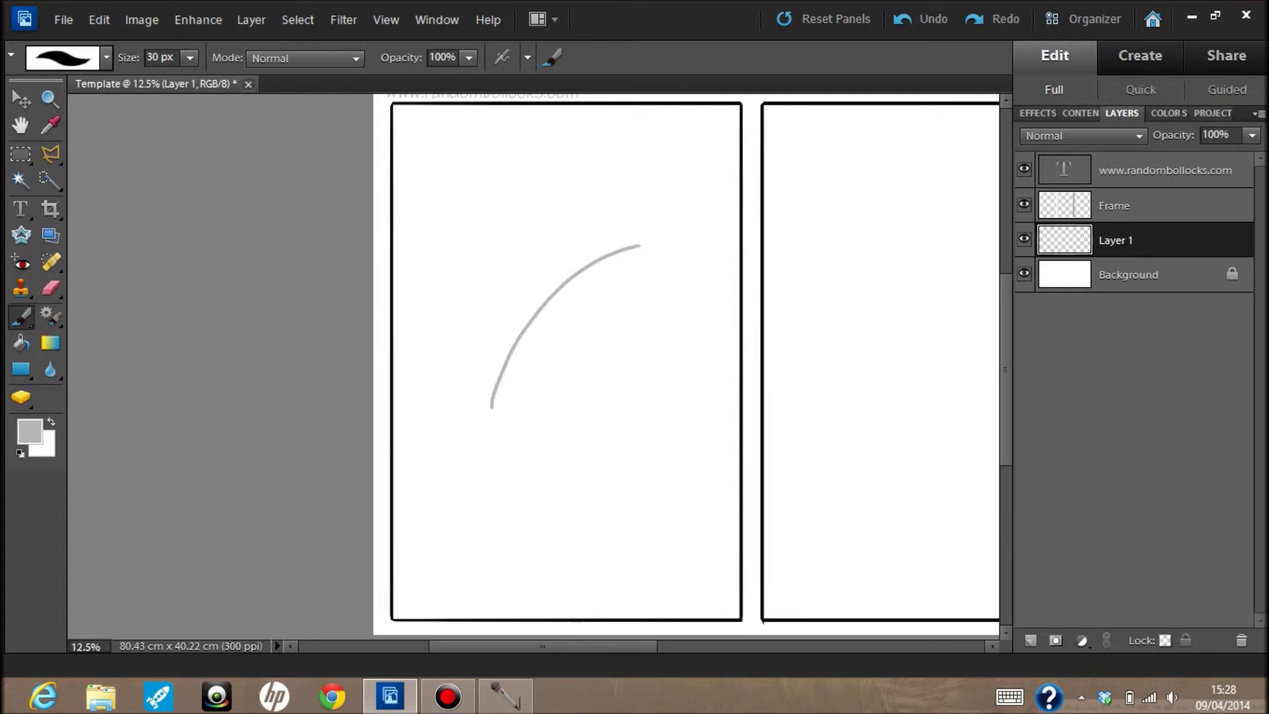
key(z)
click(560, 316)
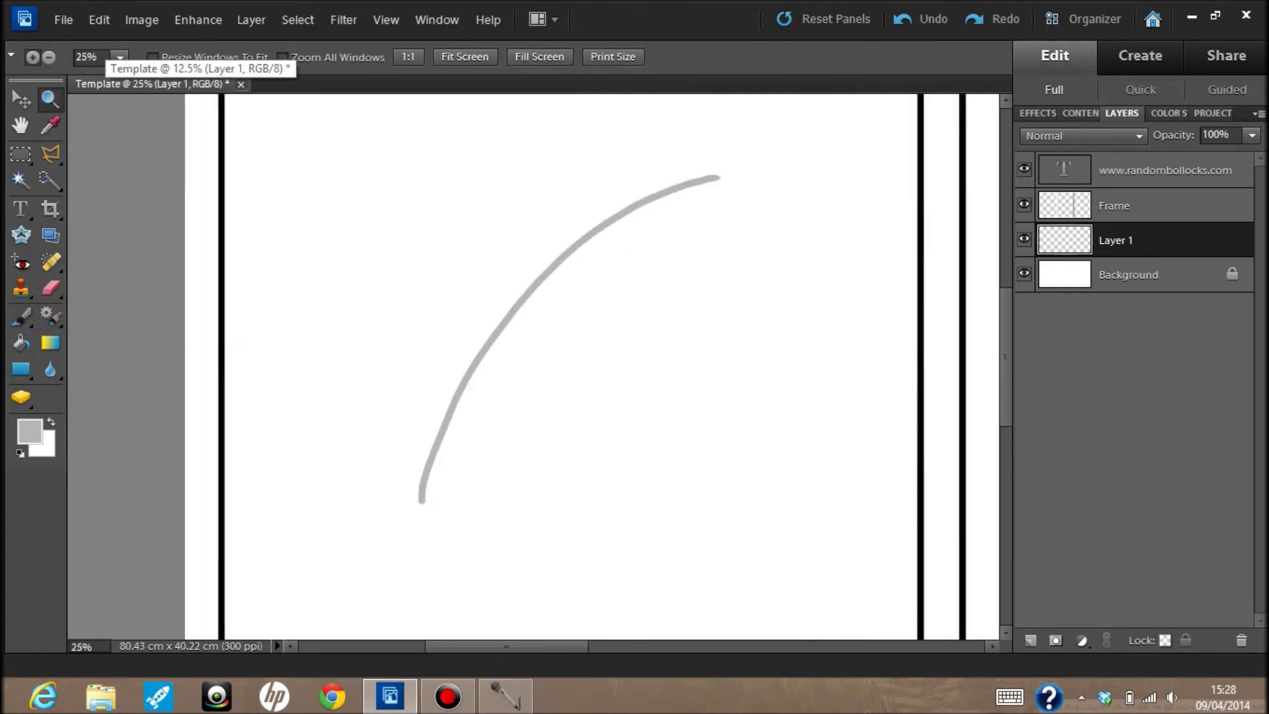
click(536, 330)
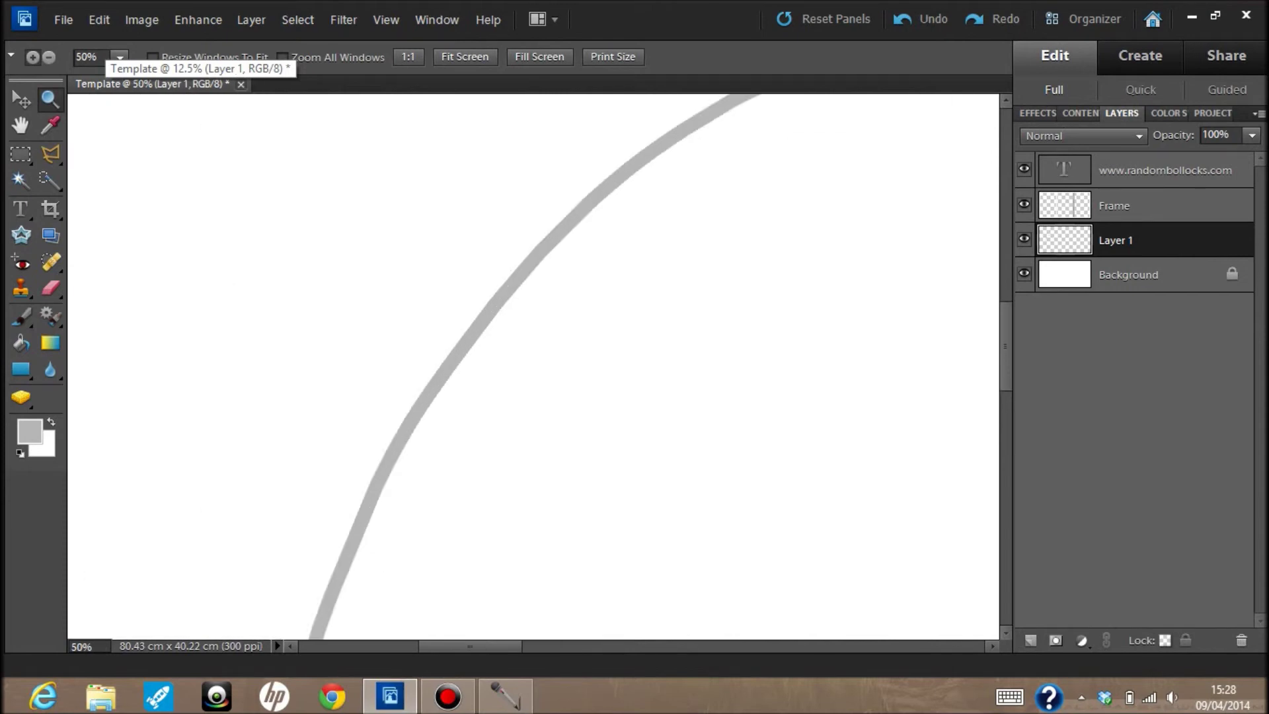
key(b)
drag(502, 573, 799, 197)
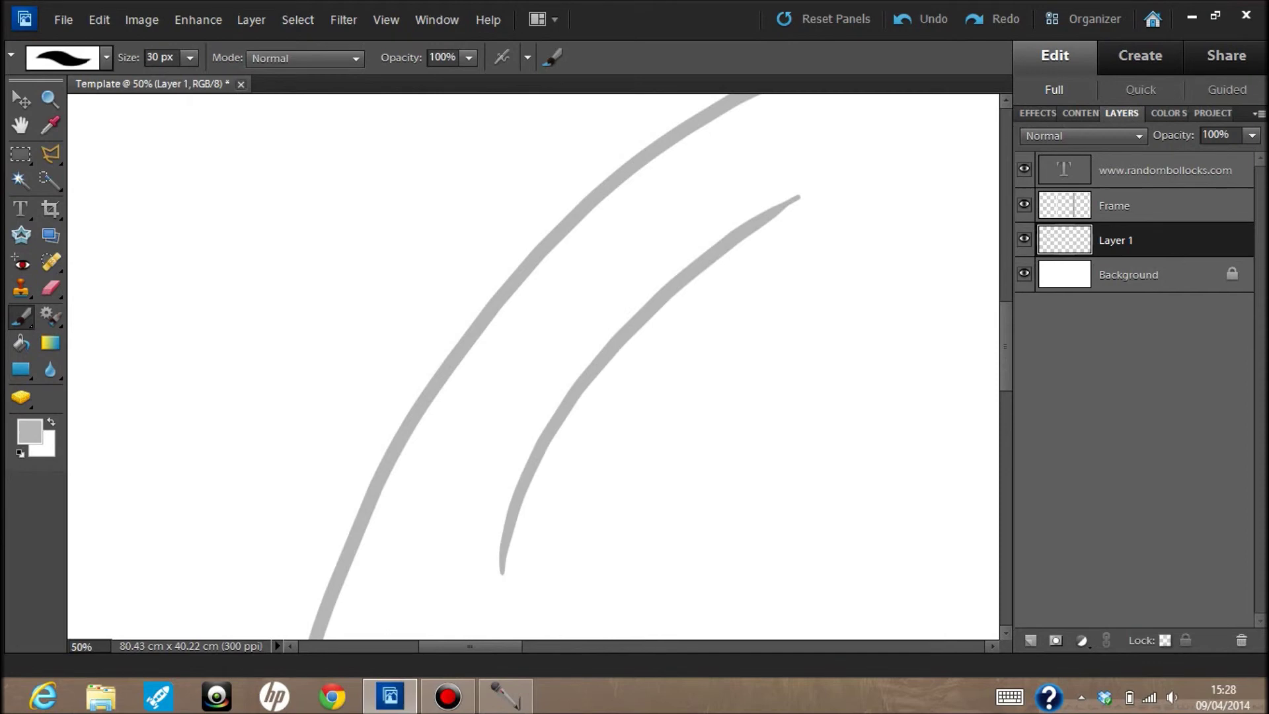
key(ctrl+z)
key(ctrl+z)
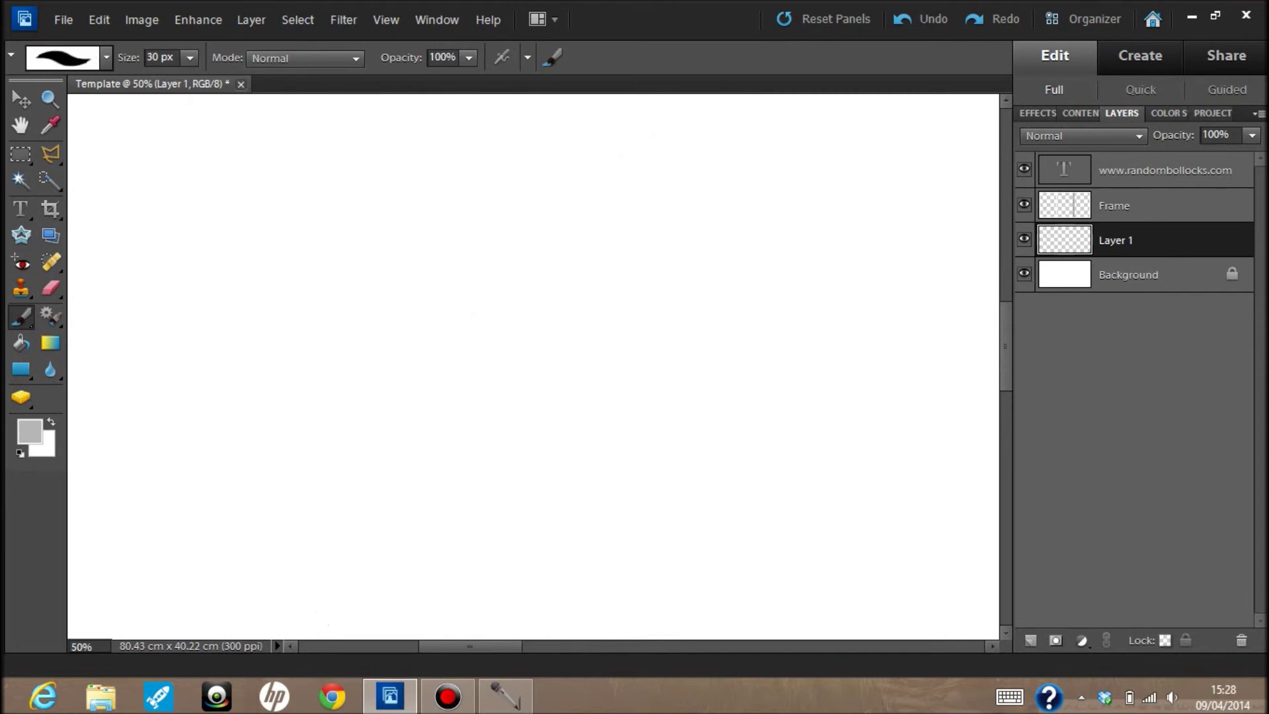
key(z)
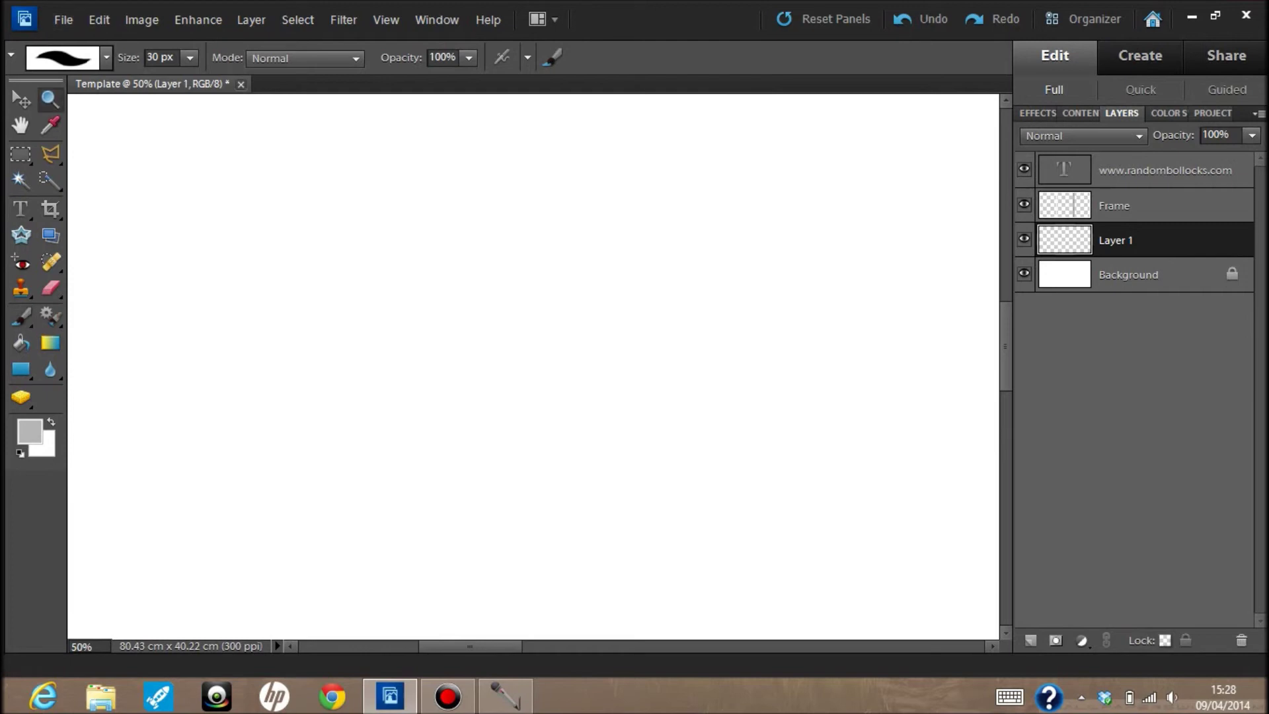
click(63, 19)
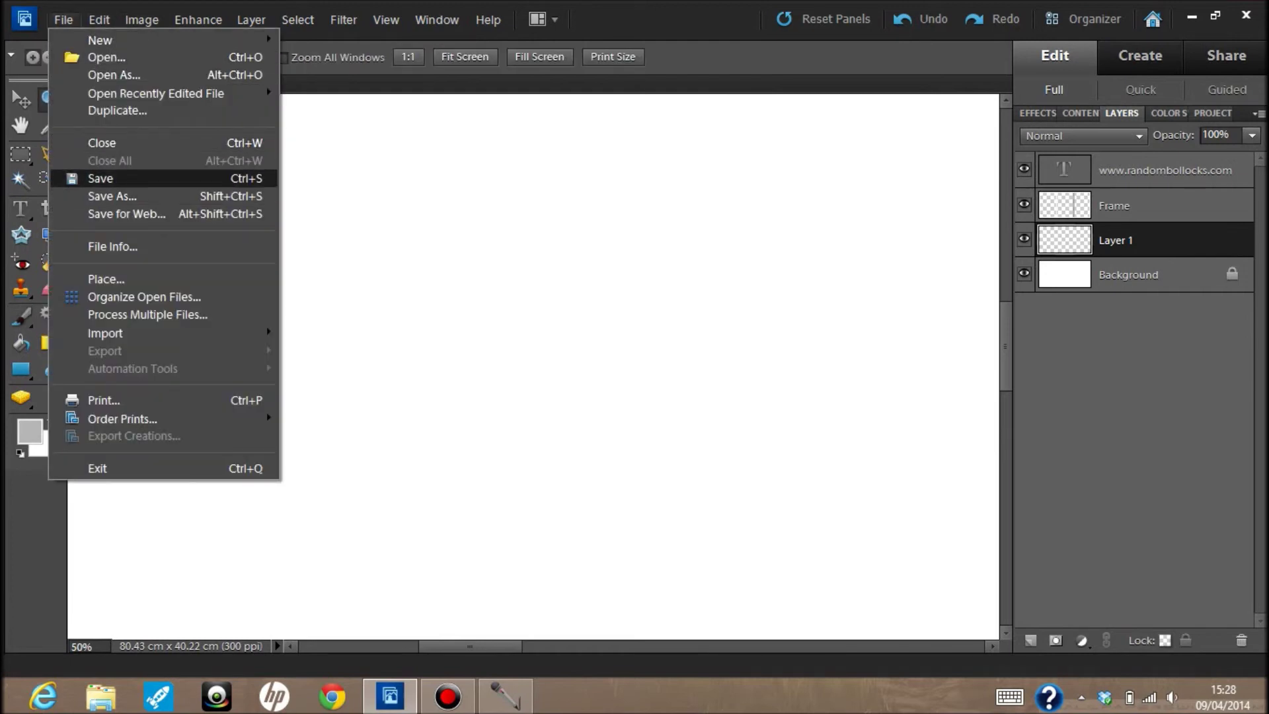
click(112, 196)
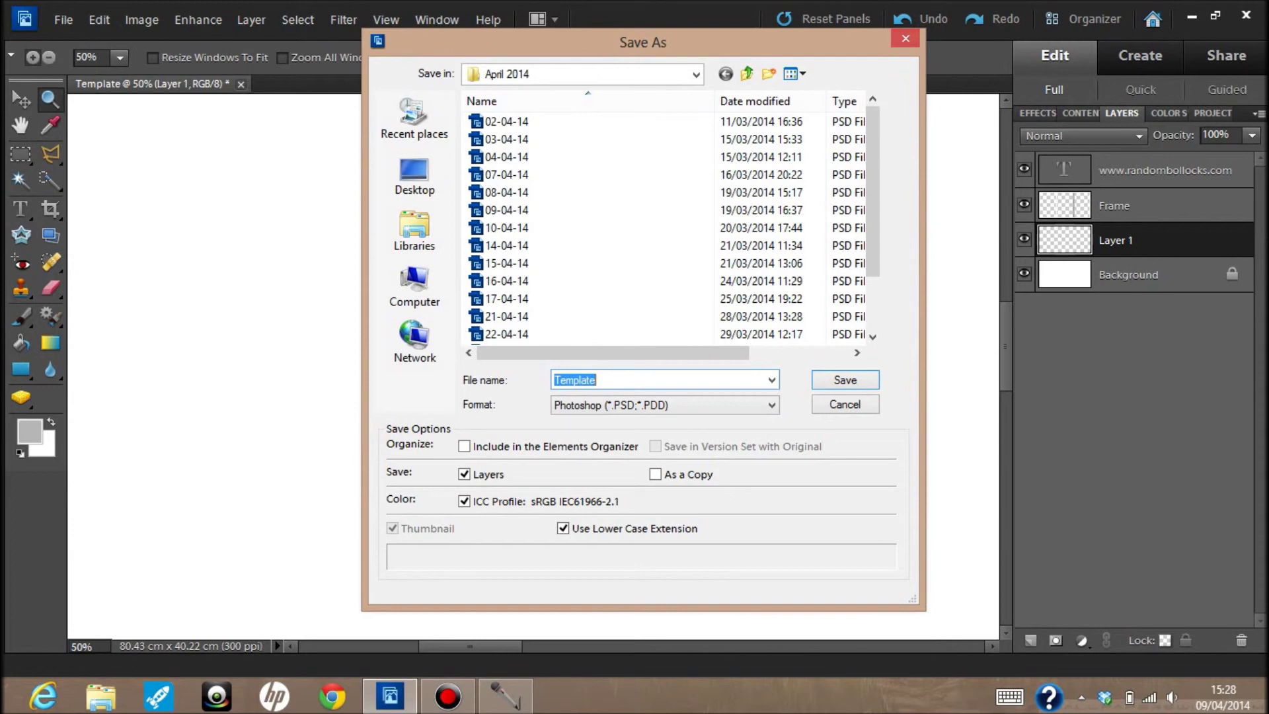
key(Escape)
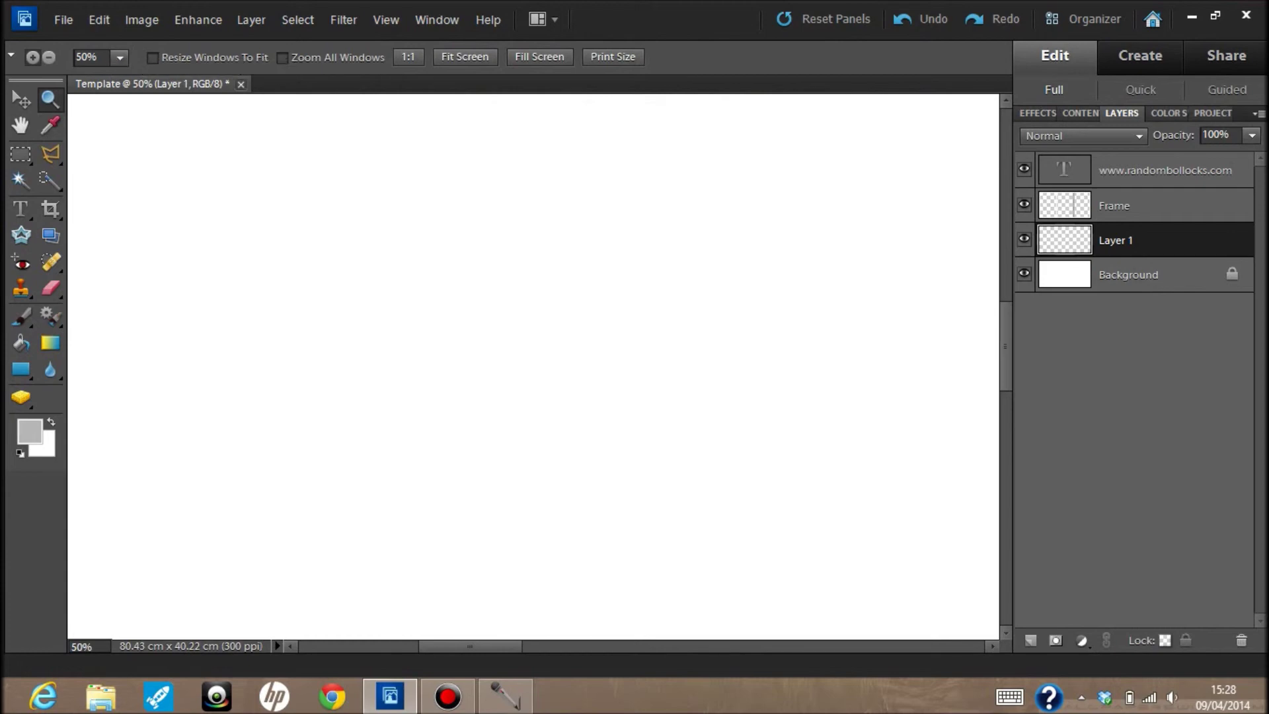
key(ctrl+minus)
key(ctrl+minus)
key(ctrl+minus)
key(ctrl+minus)
key(ctrl+minus)
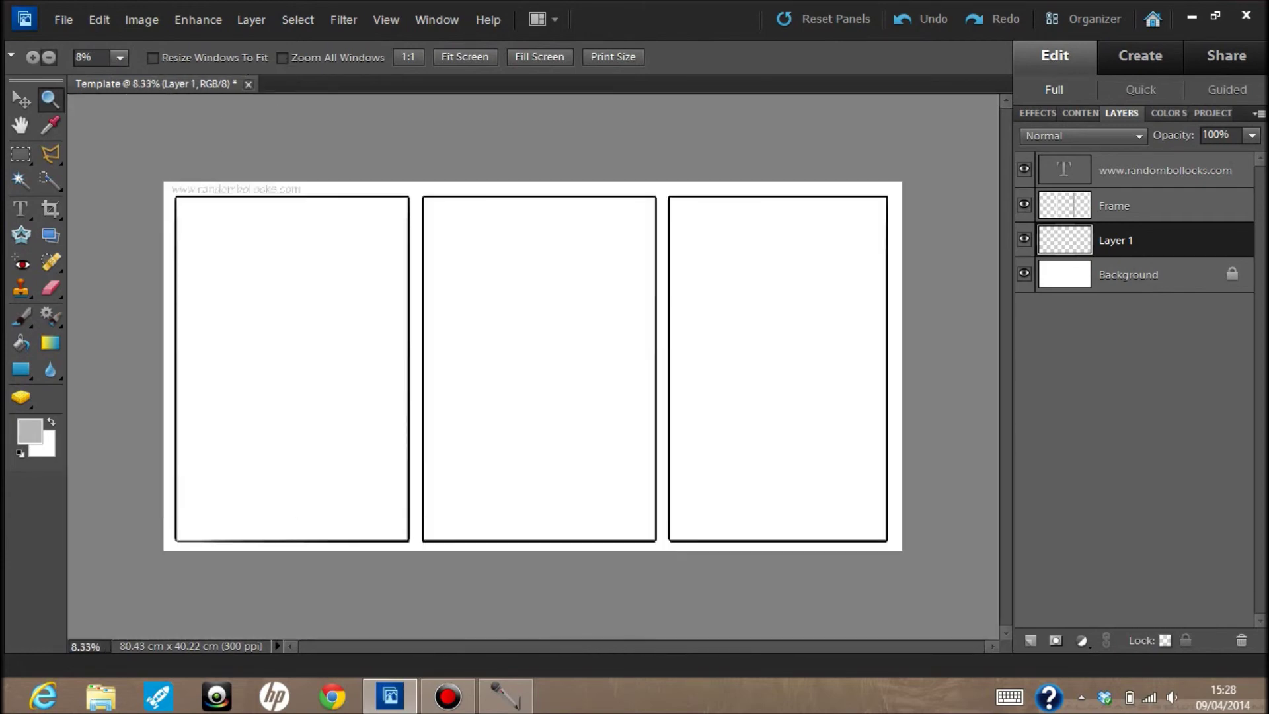
- Flatten all layers of the template into a single Background layer
click(142, 19)
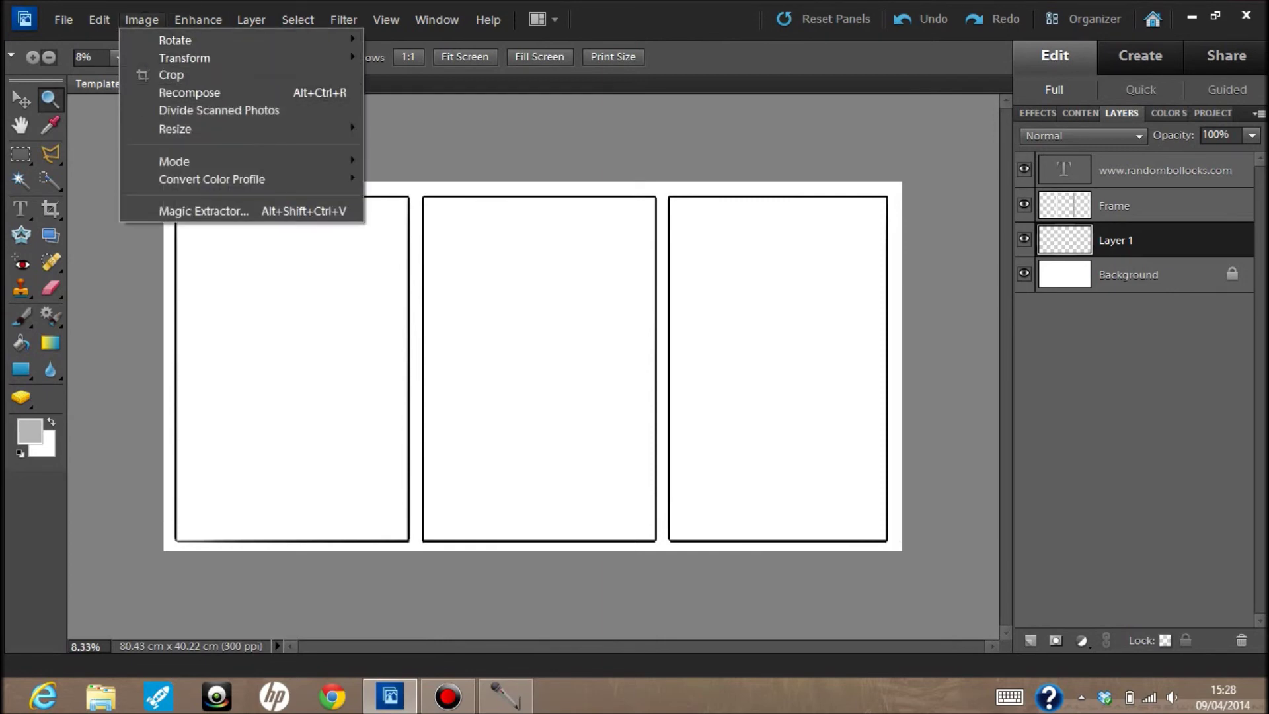
mouse_move(176, 129)
click(251, 20)
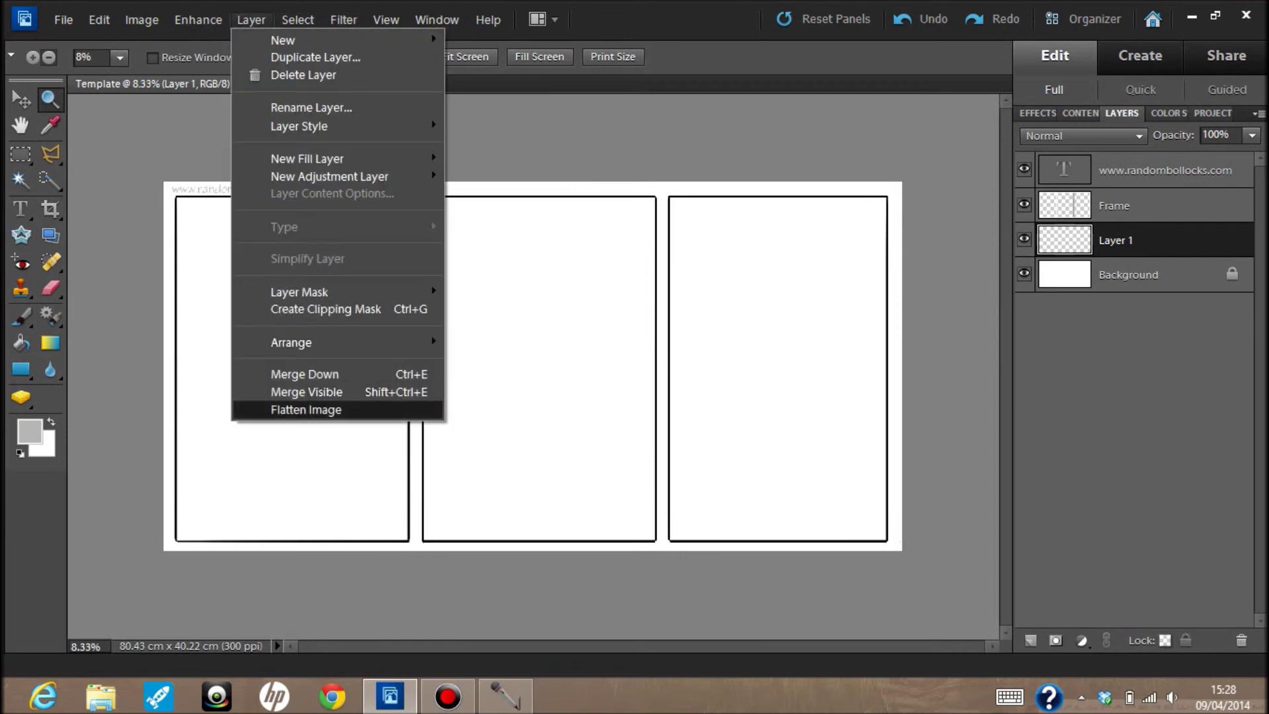
click(306, 409)
- Resize the image to 72 ppi and 950 pixels wide (950×475)
click(142, 20)
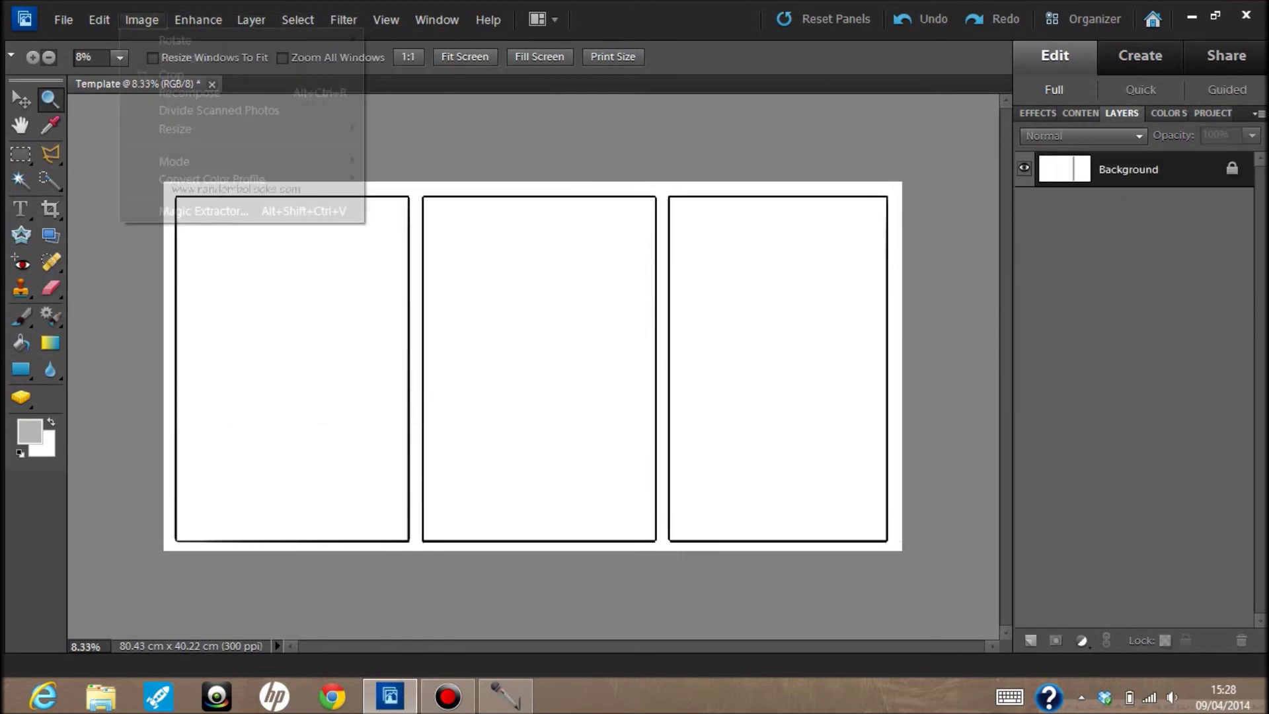
mouse_move(176, 128)
key(Return)
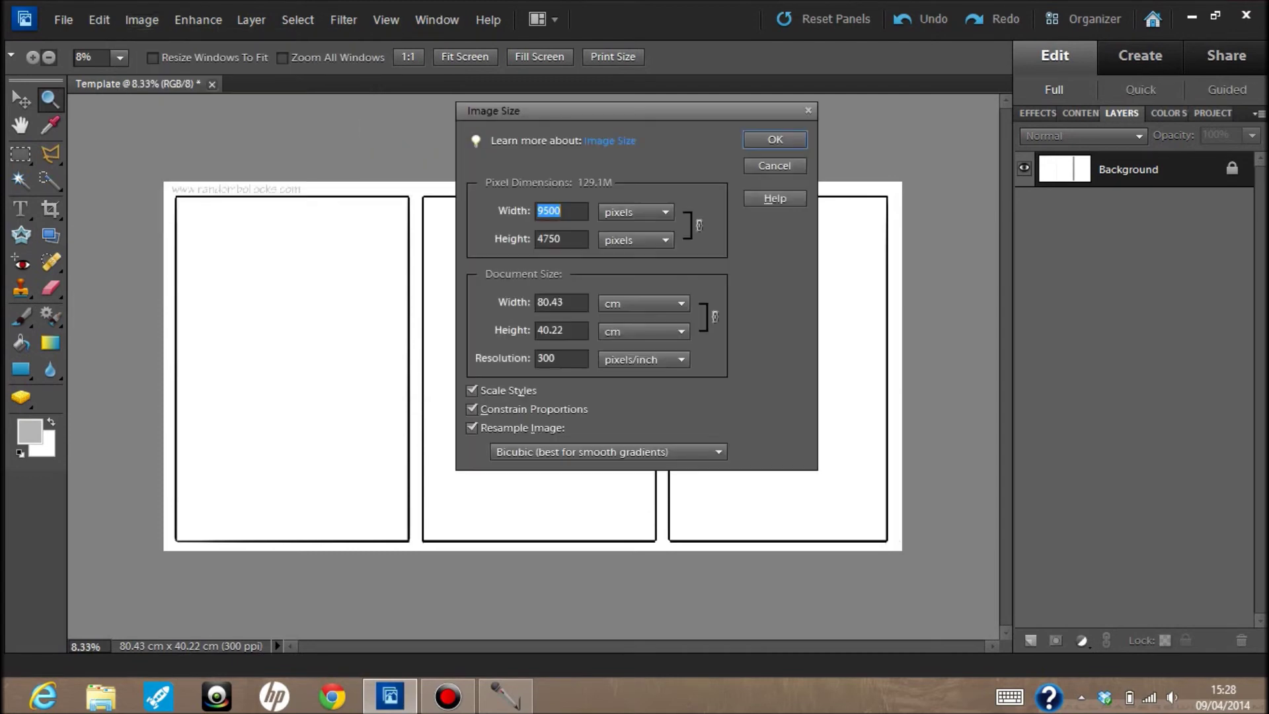
click(546, 358)
text(72)
key(Tab)
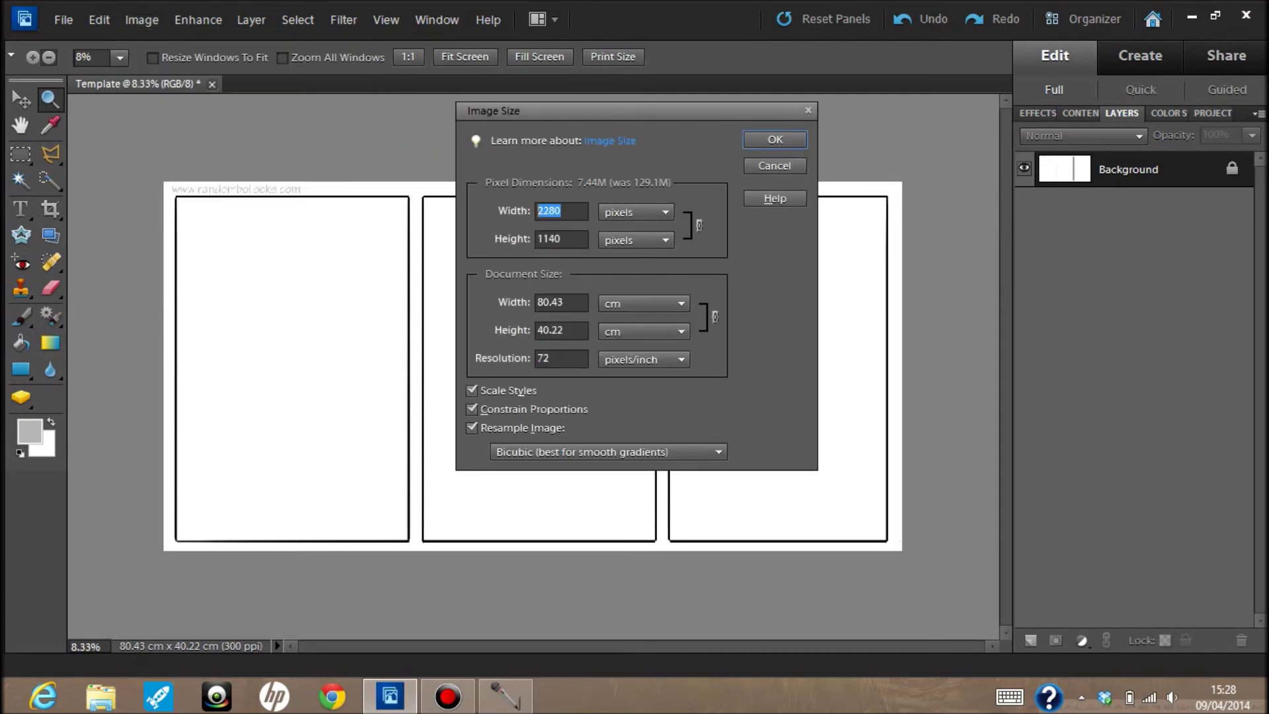
text(950)
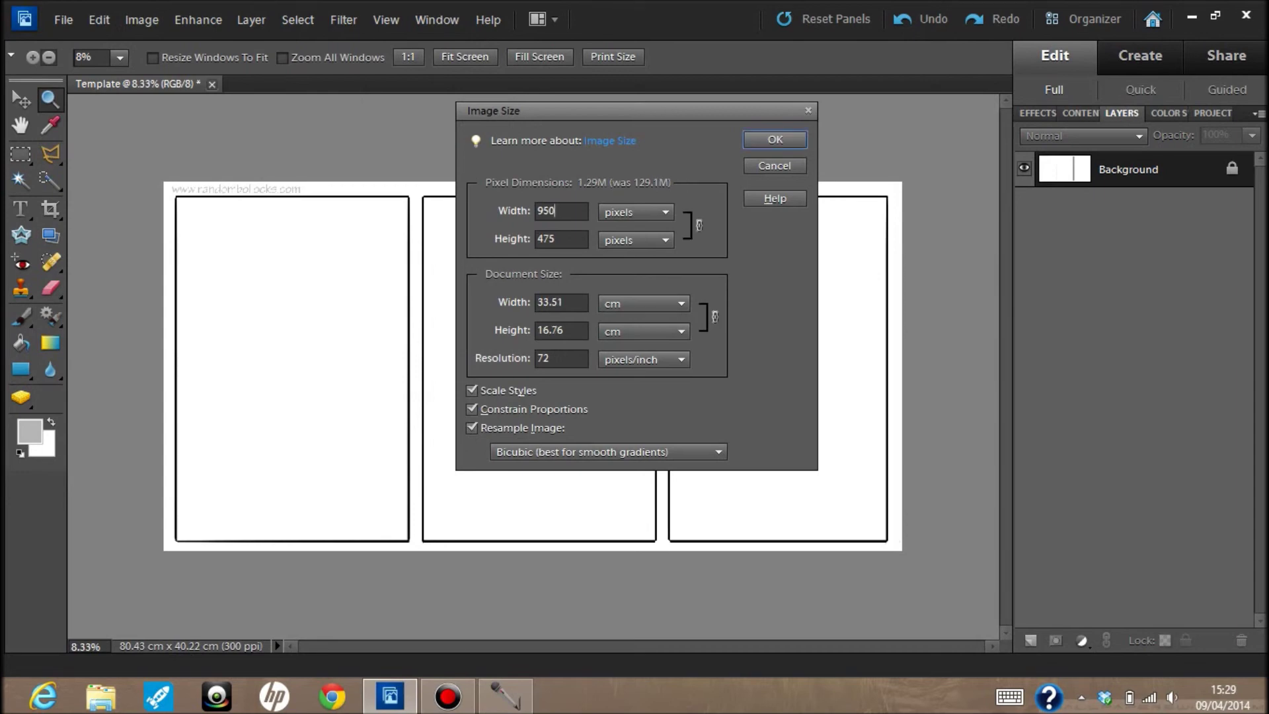
key(Return)
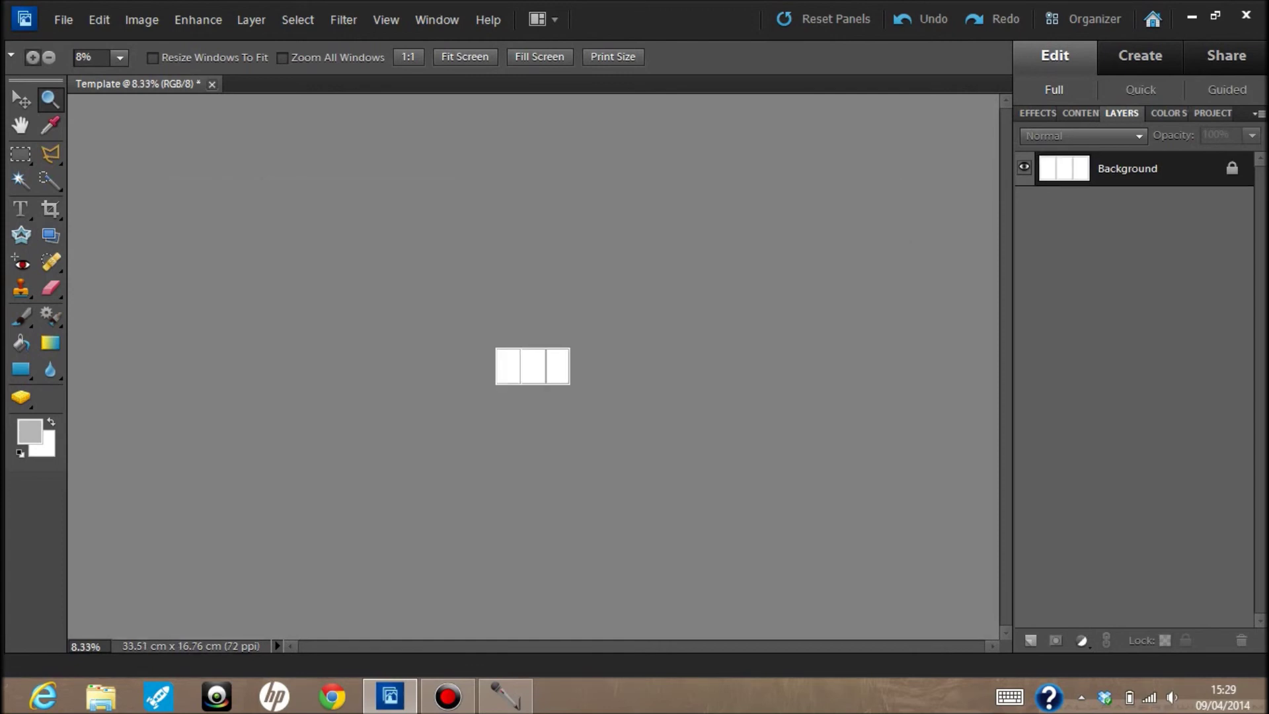
key(ctrl+equal)
key(ctrl+equal)
key(ctrl+equal)
key(ctrl+equal)
key(ctrl+equal)
key(ctrl+equal)
key(ctrl+equal)
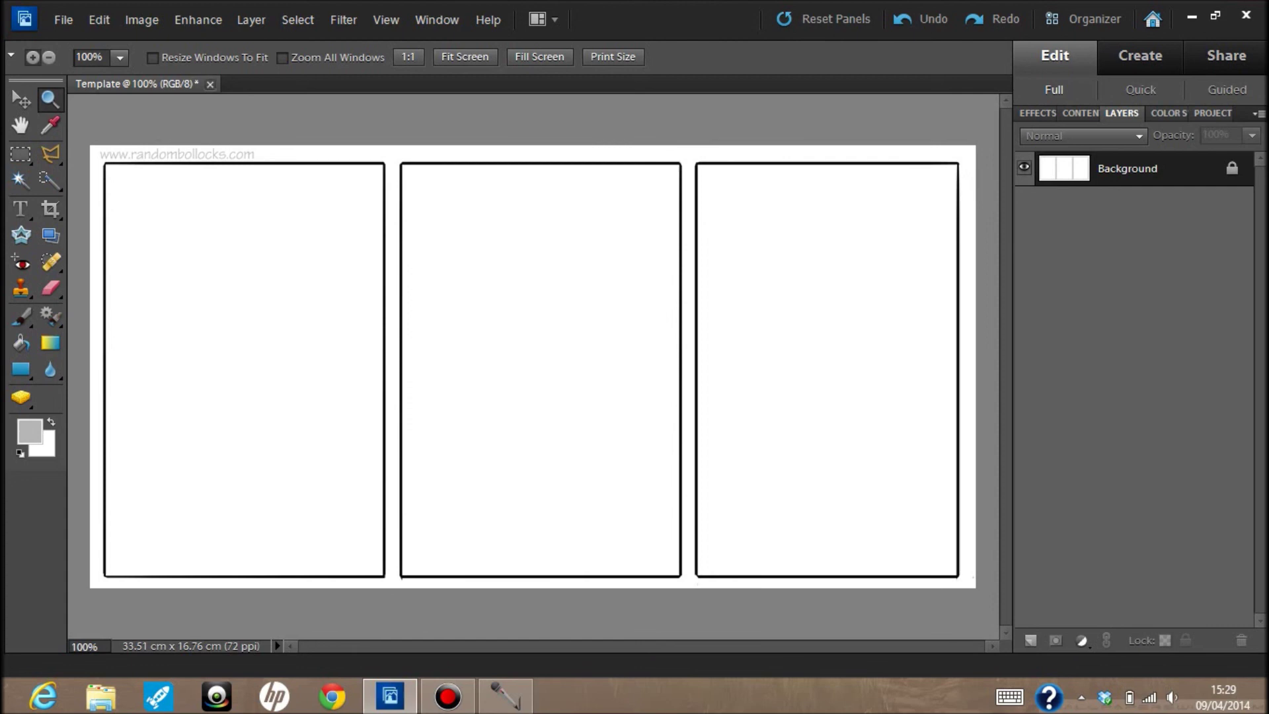
- Choose the Exit command from the File menu
key(alt+f)
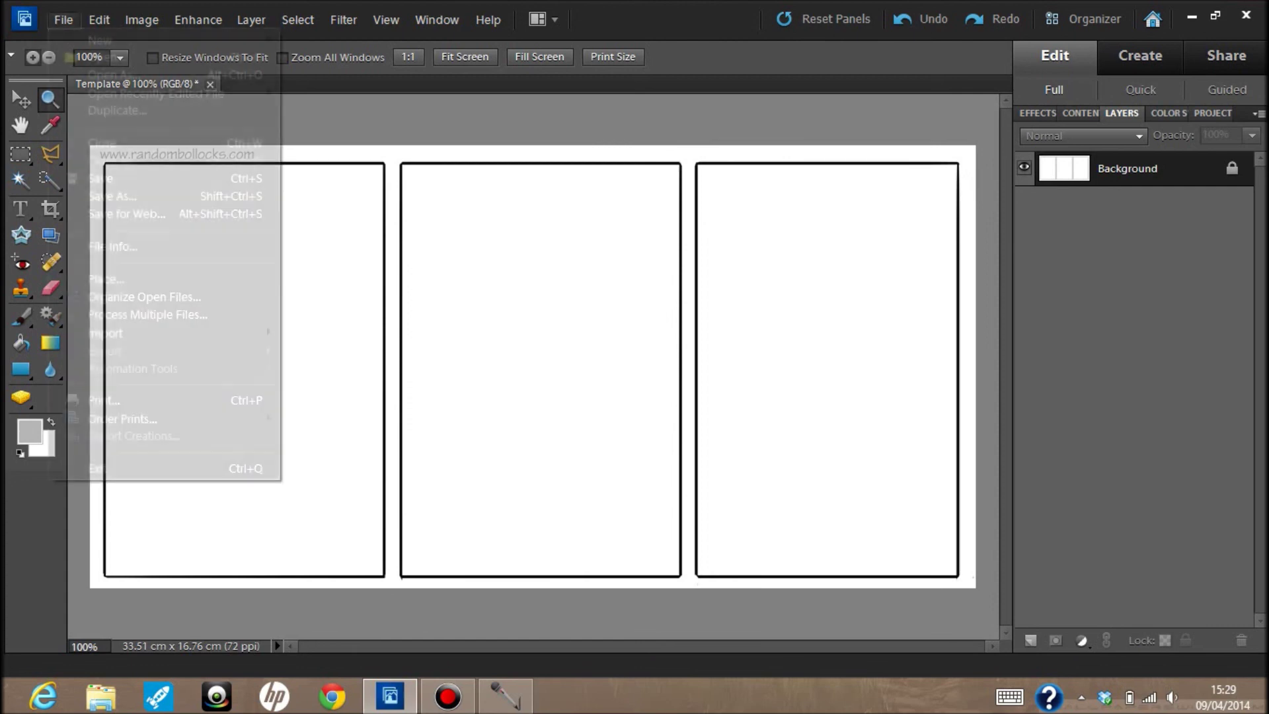
key(Down)
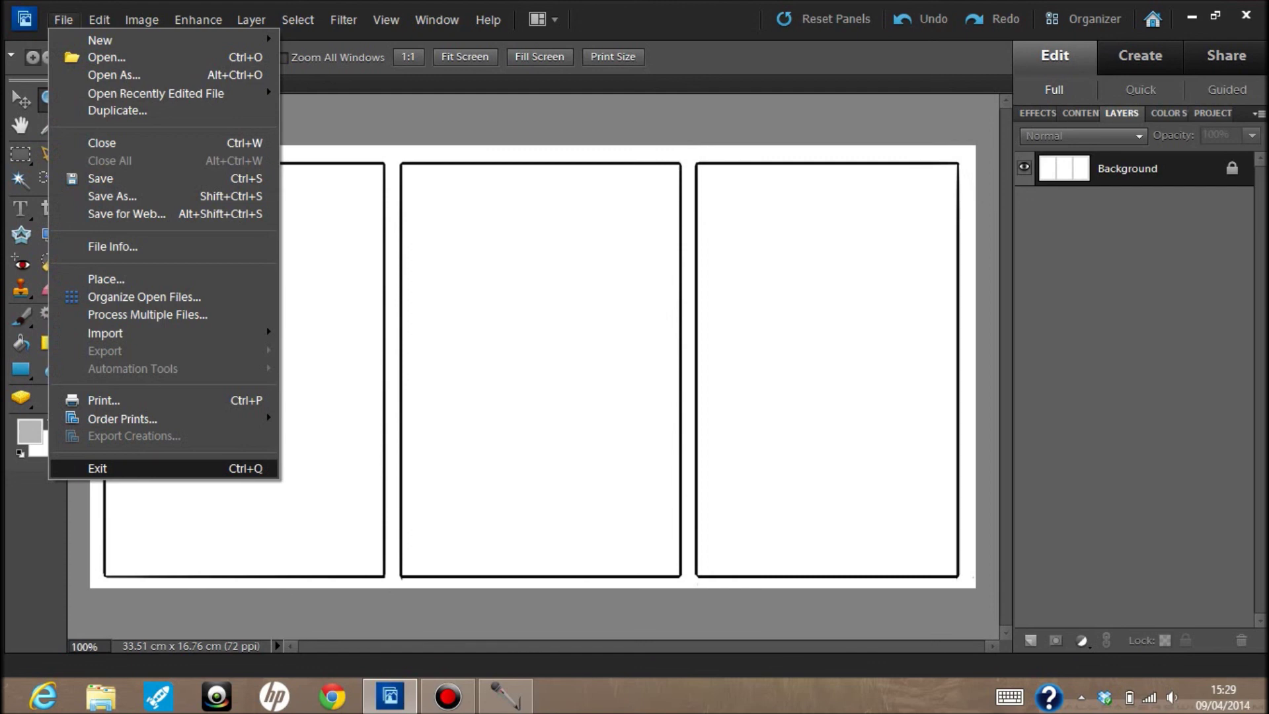
key(Return)
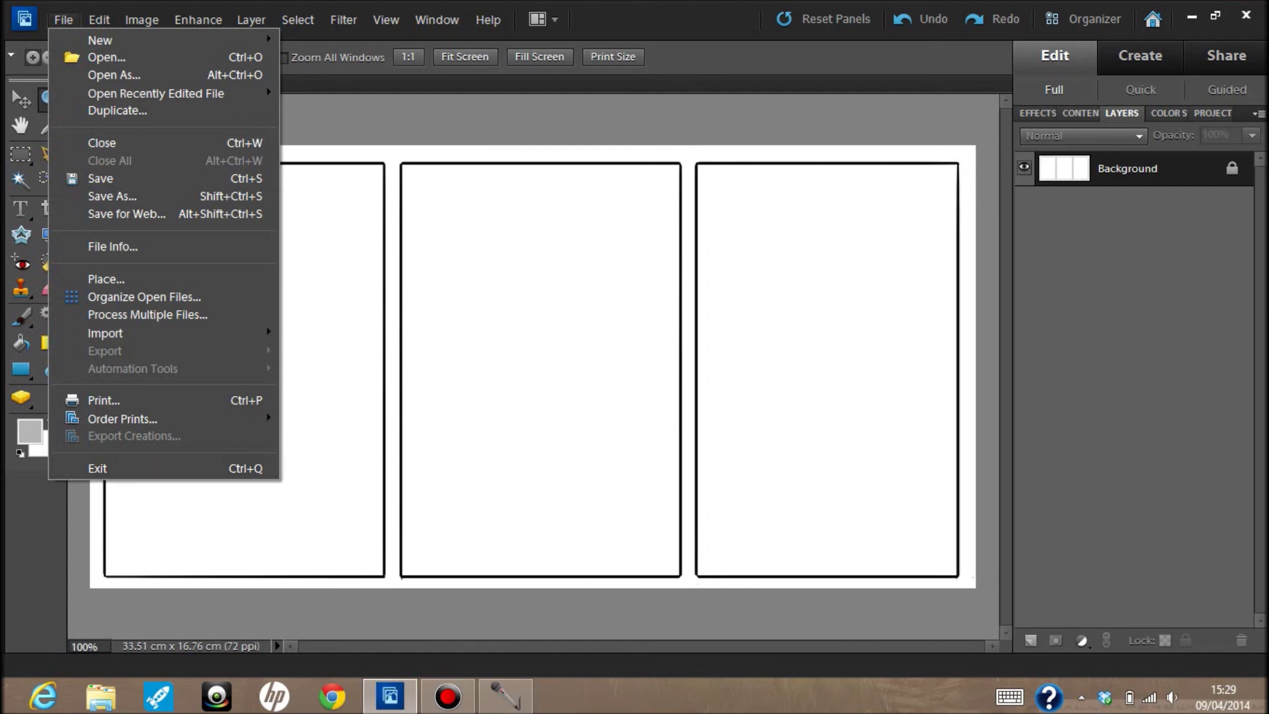